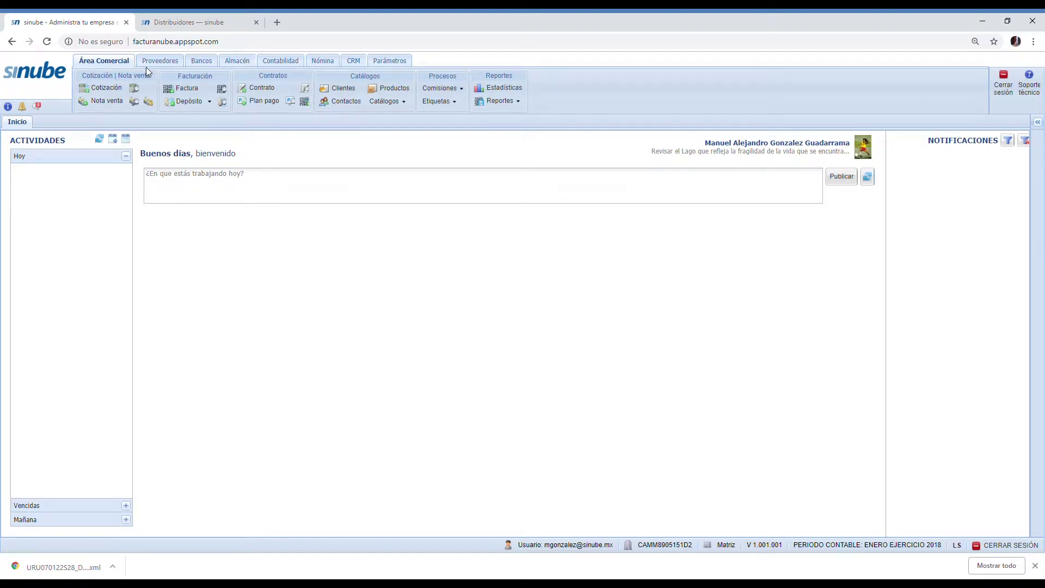
Start a new supplier purchase order and assign the fourth supplier in the supplier list to it.
left_click(151, 62)
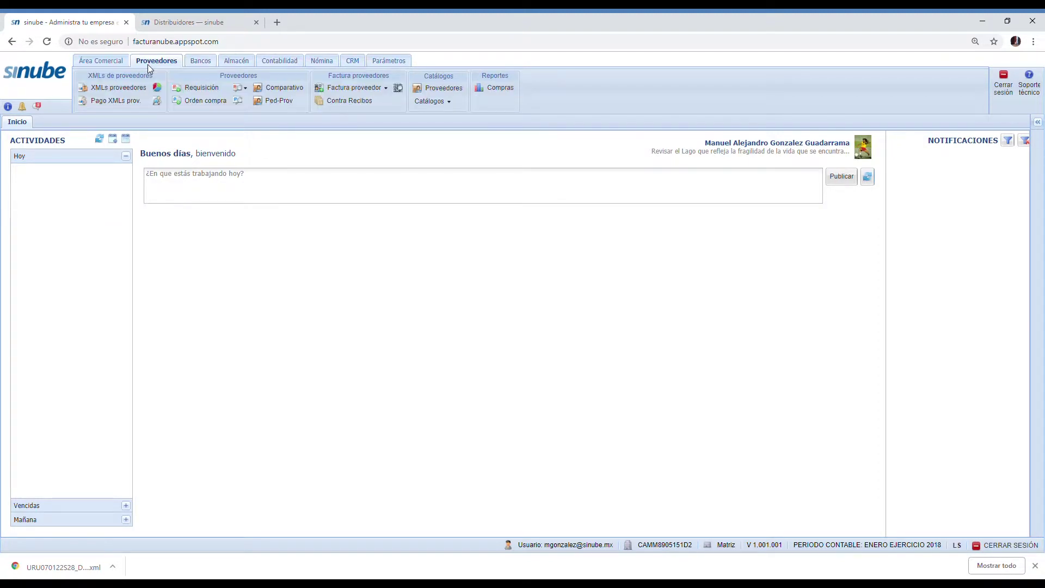
left_click(219, 103)
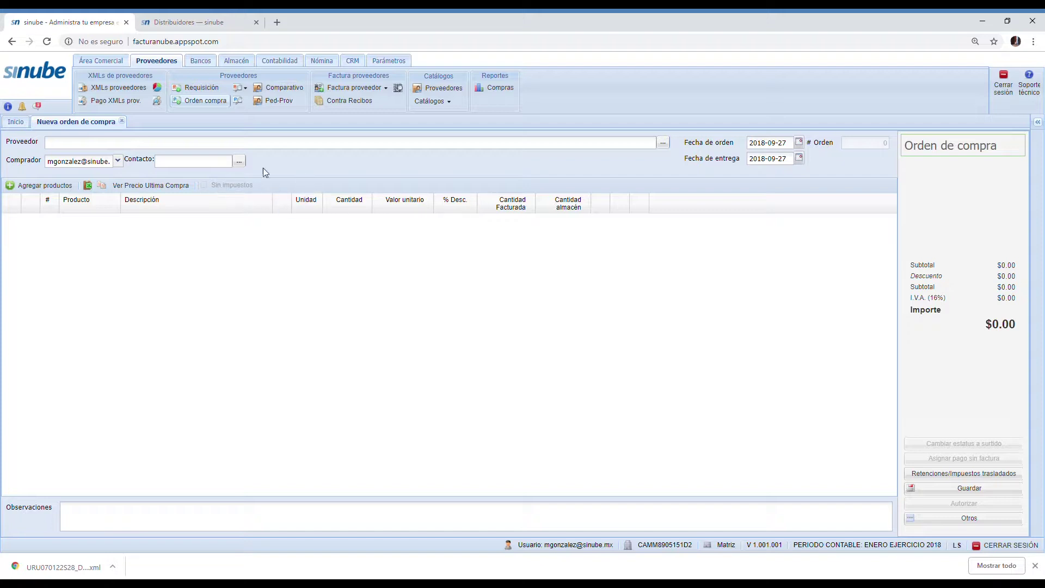
left_click(662, 143)
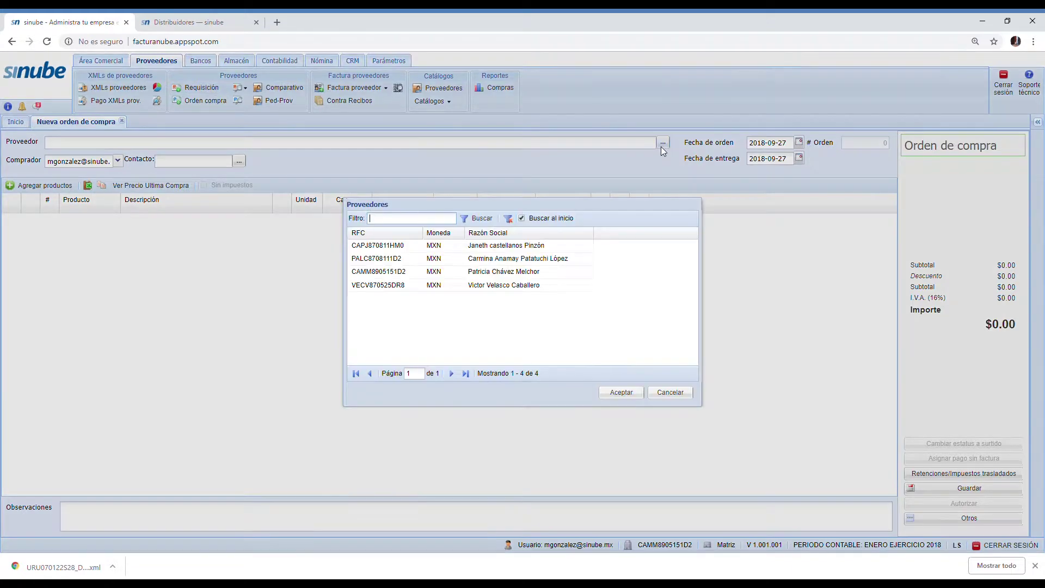
left_click(527, 285)
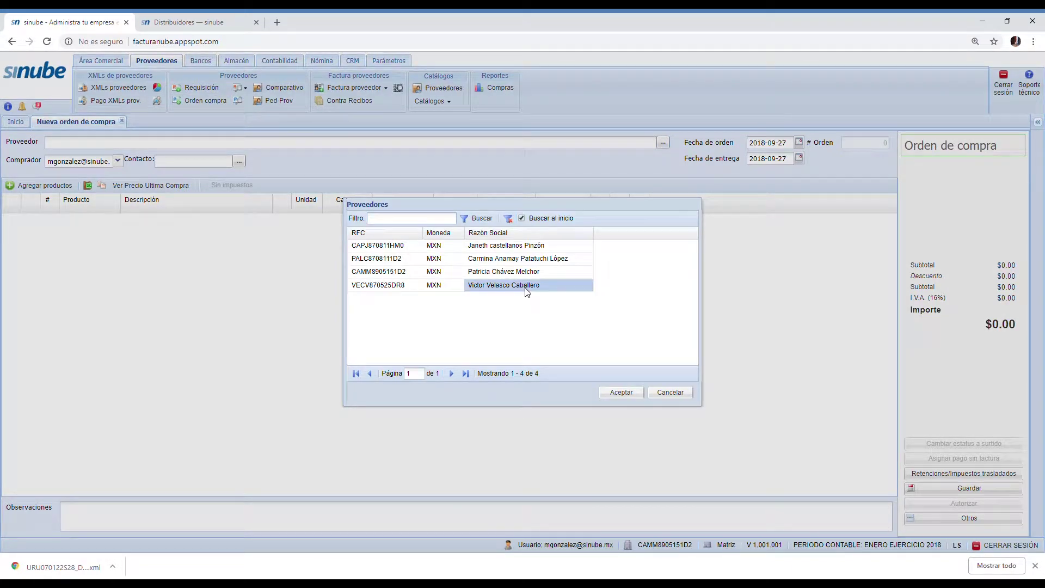
left_click(612, 393)
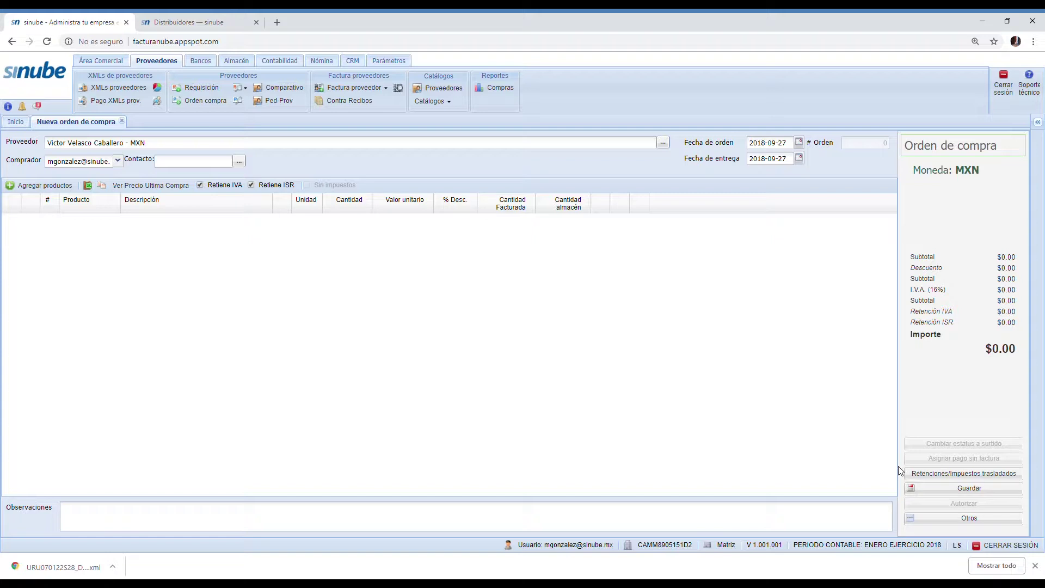
Set the purchase order's withholding/transferred tax type to Flete and save the tax data.
left_click(1016, 479)
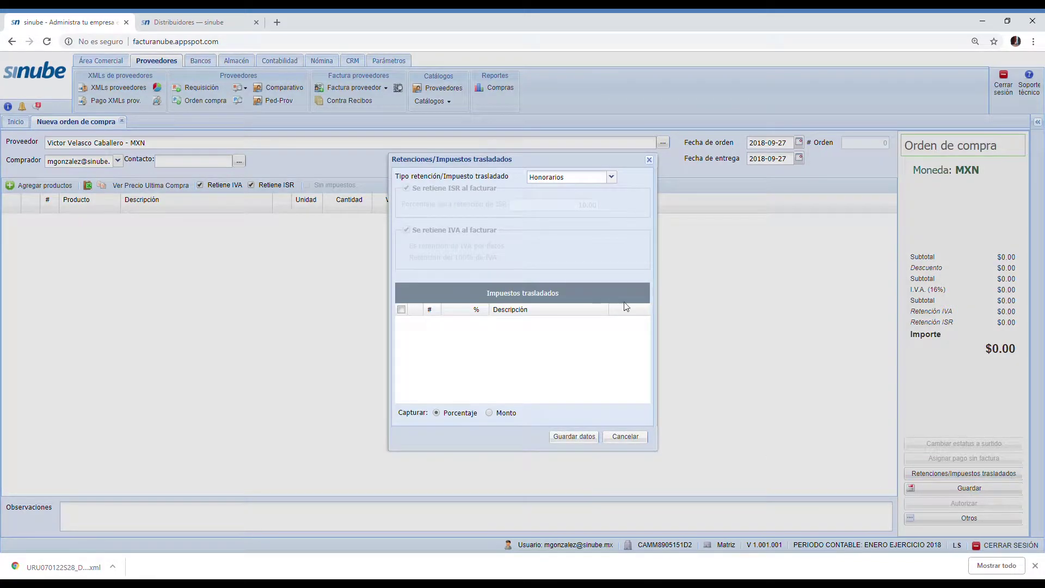
left_click(612, 177)
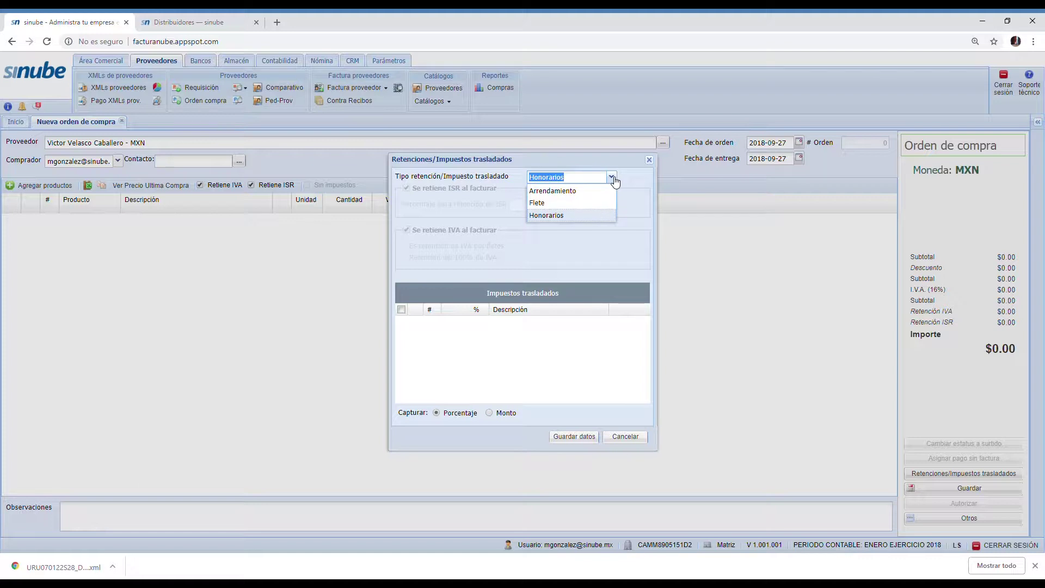
left_click(560, 203)
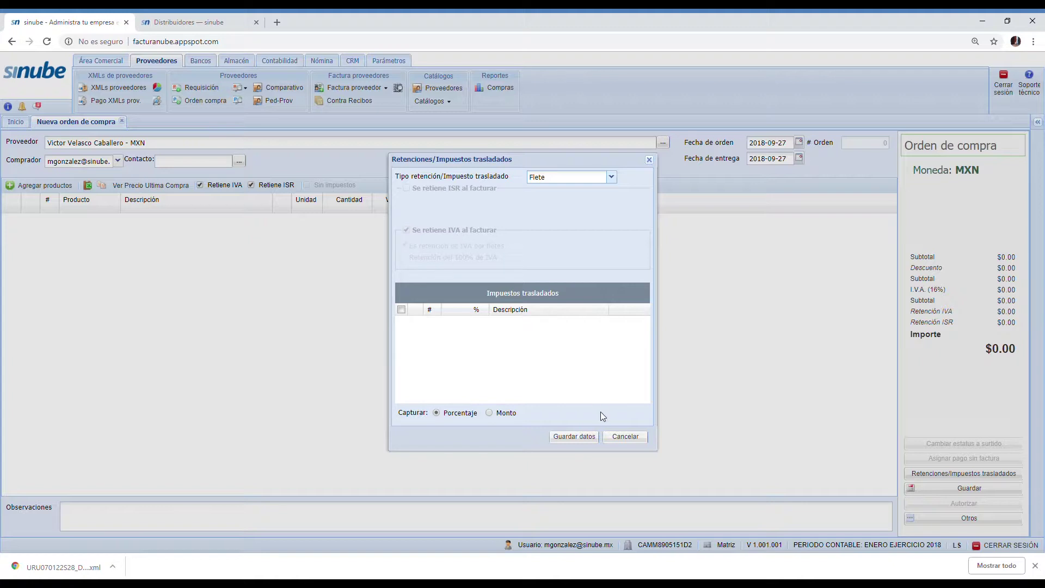
left_click(576, 441)
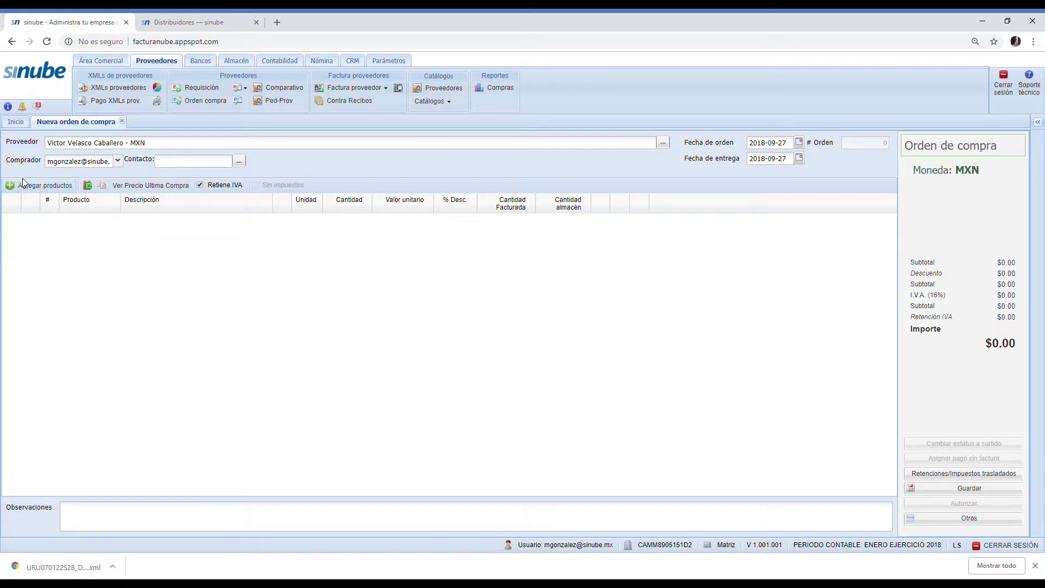
Filter the product catalogue by pt16 and add product PT16 (Producto IVA 16) to the order.
left_click(40, 185)
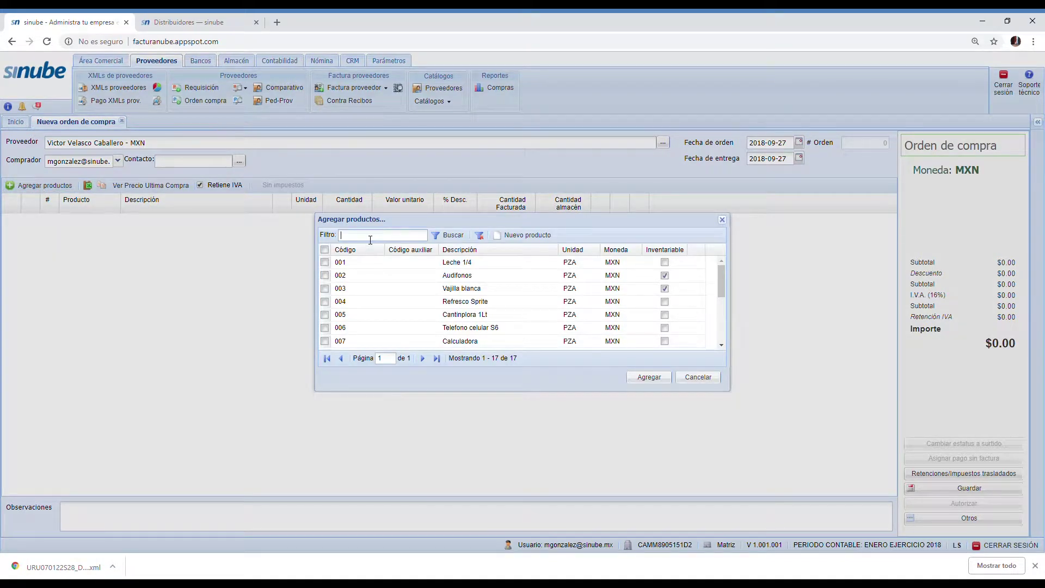
type("pt416")
key("BackSpace")
key("BackSpace")
key("BackSpace")
type("16")
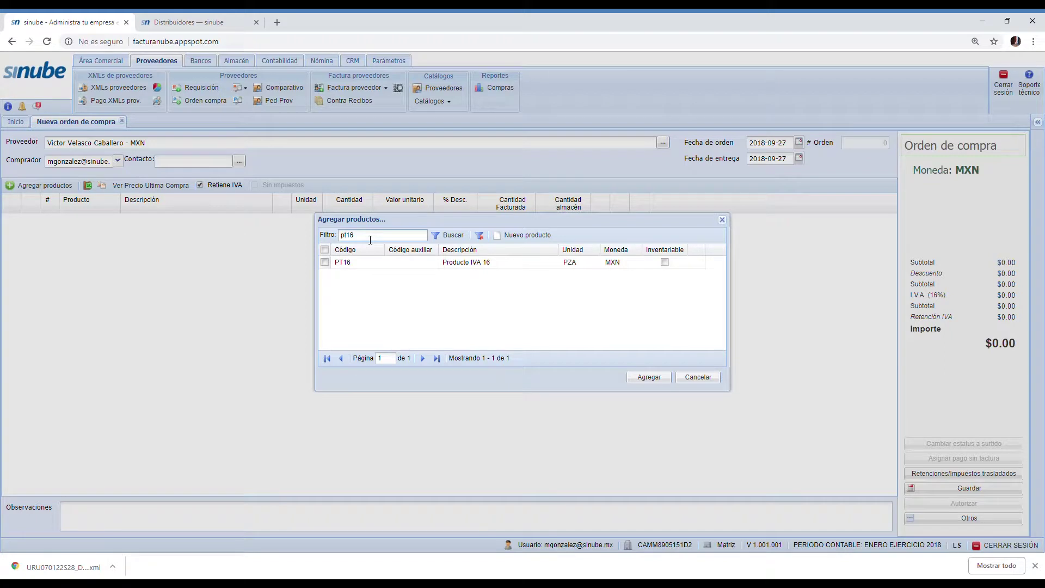
left_click(365, 263)
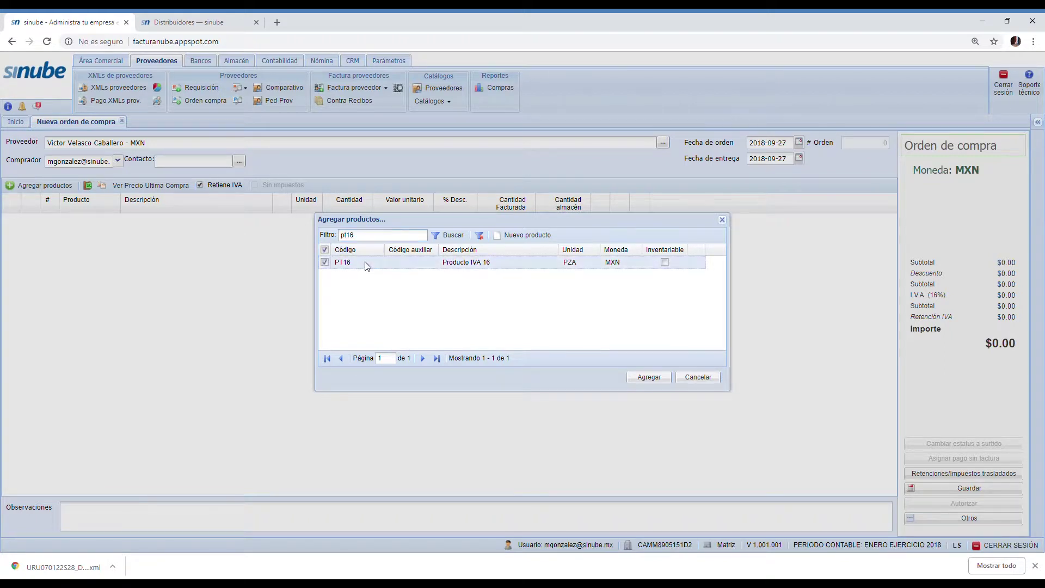
left_click(657, 377)
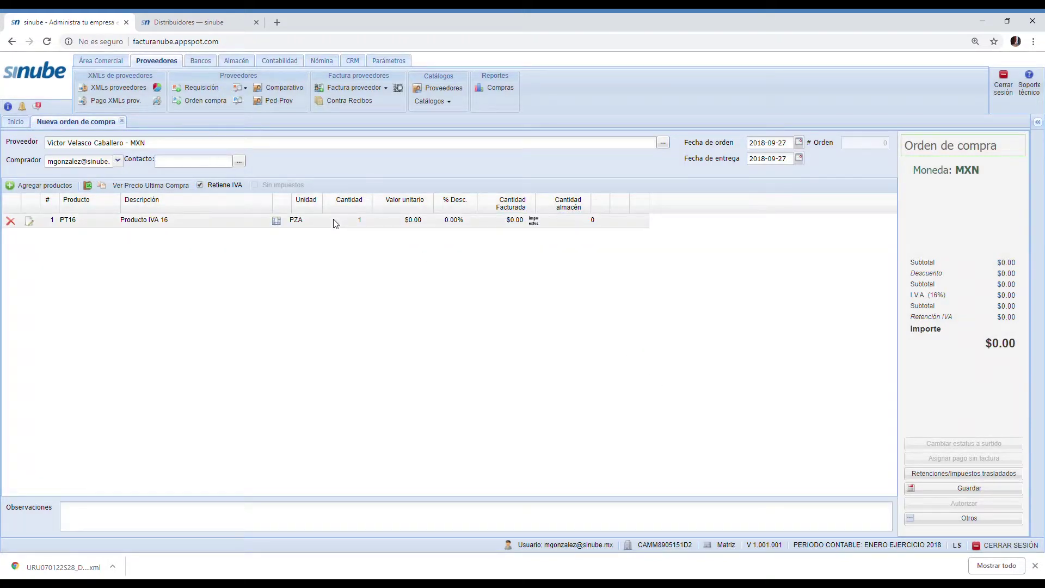
Set the unit value of the PT16 line to 100000 and save the line.
double_click(413, 228)
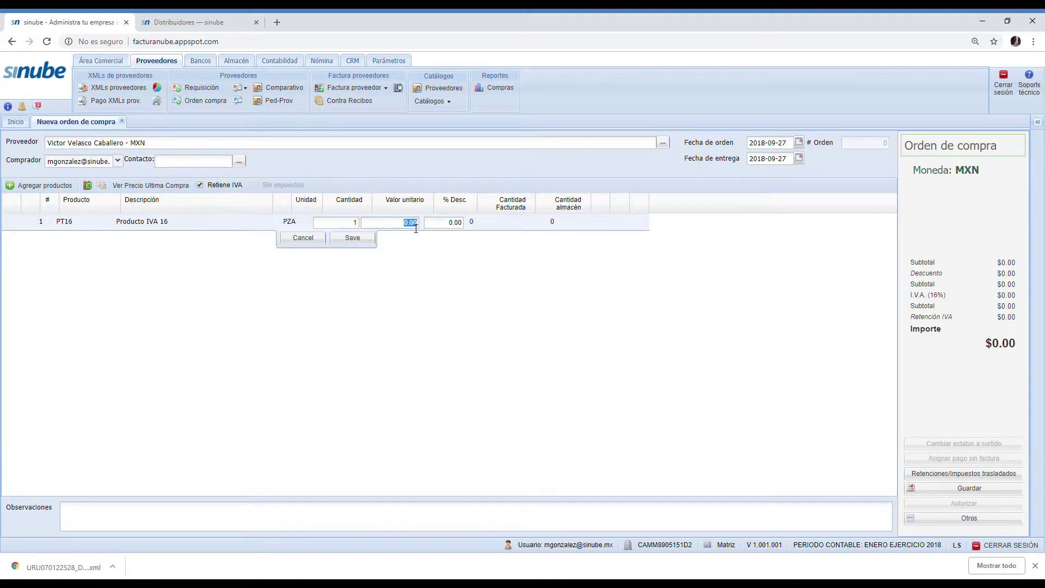
type("100000")
left_click(343, 239)
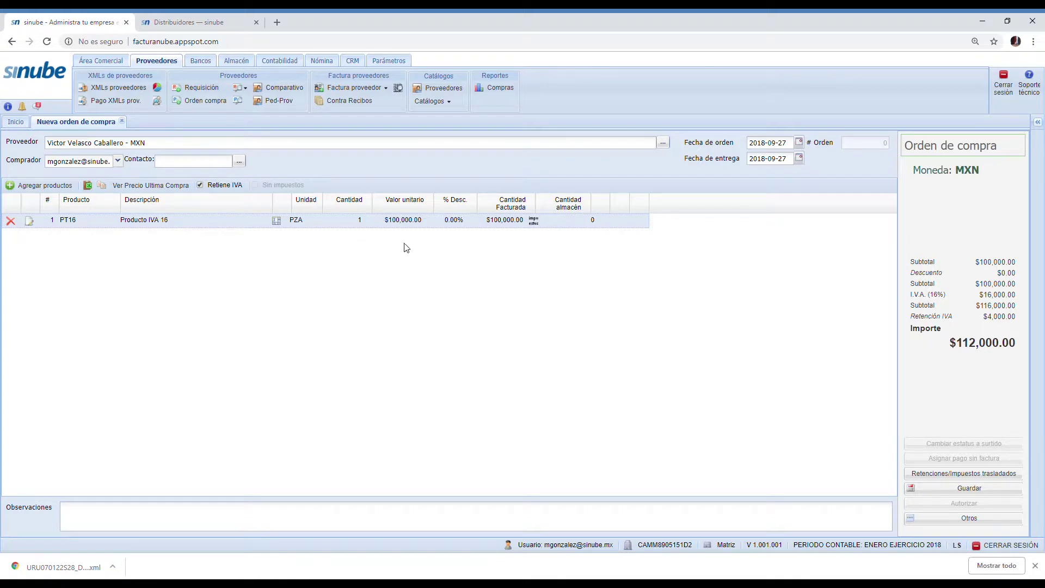
Examine the transferred and withheld taxes of the PT16 line, focusing on the IVA withholding's base, rate and amount.
left_click(534, 224)
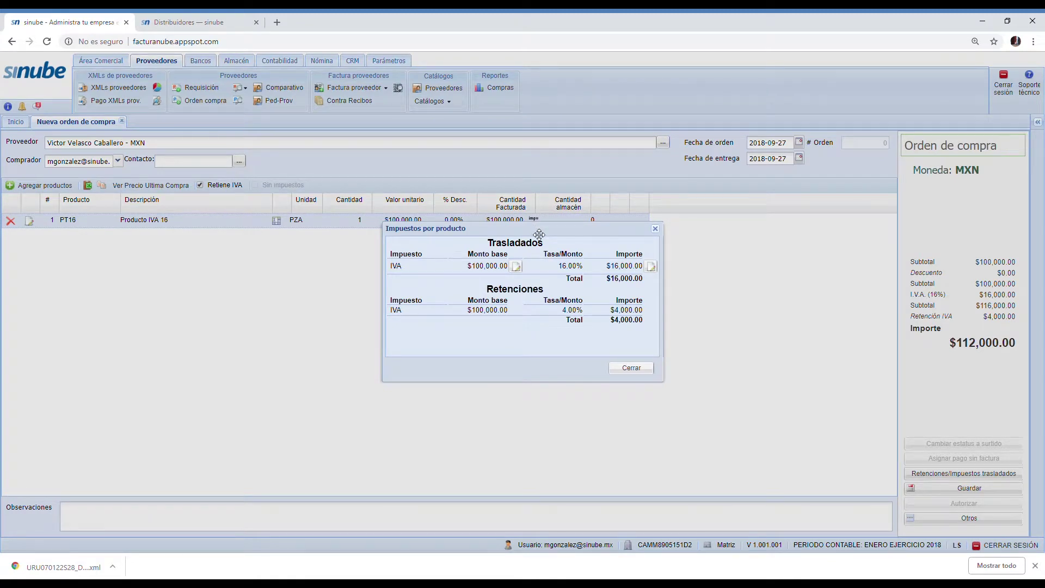
left_click_drag(533, 232, 513, 243)
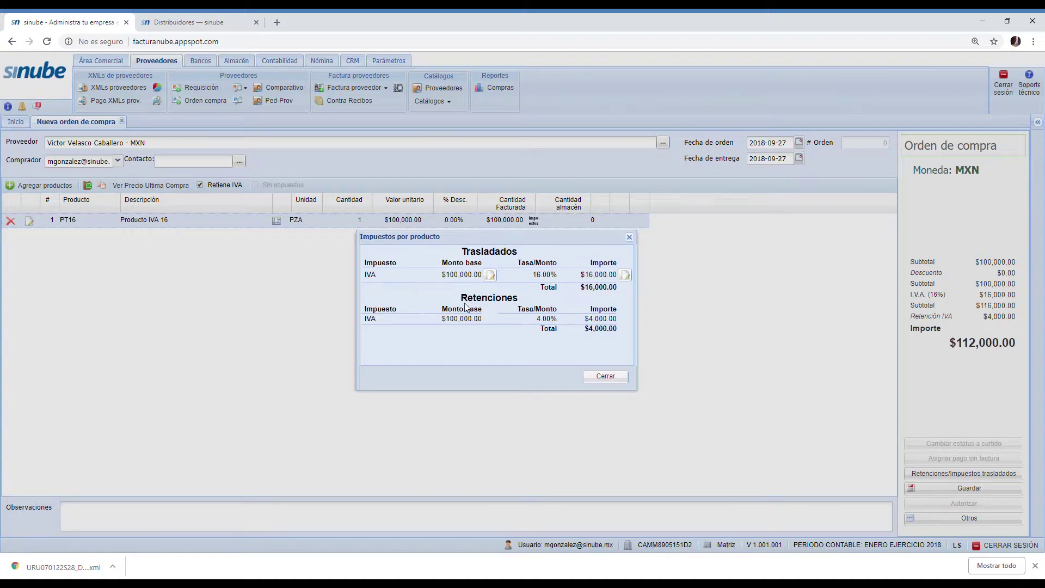
left_click_drag(460, 298, 519, 307)
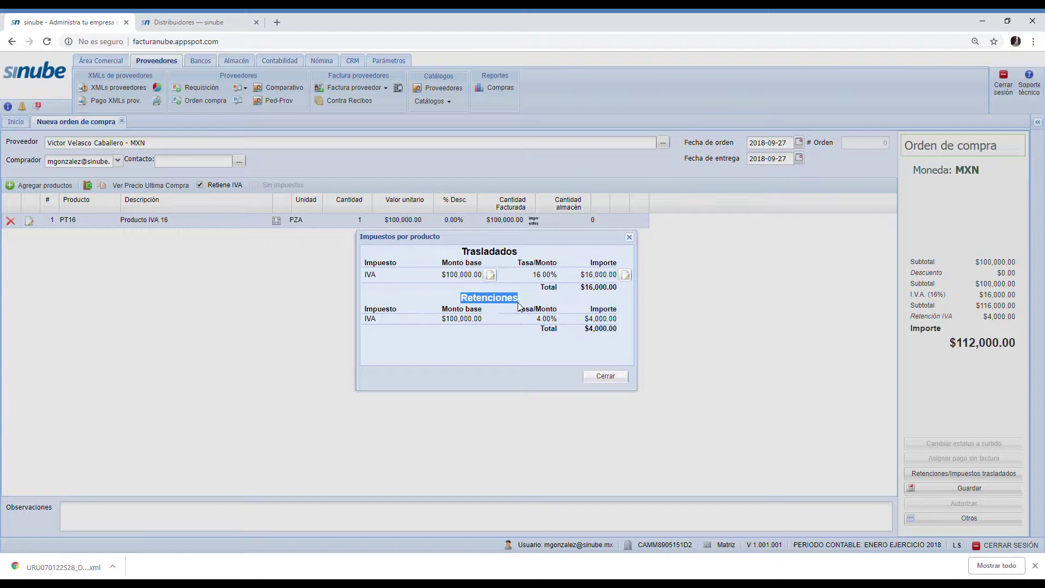
left_click(545, 323)
triple_click(544, 322)
left_click_drag(561, 324, 619, 332)
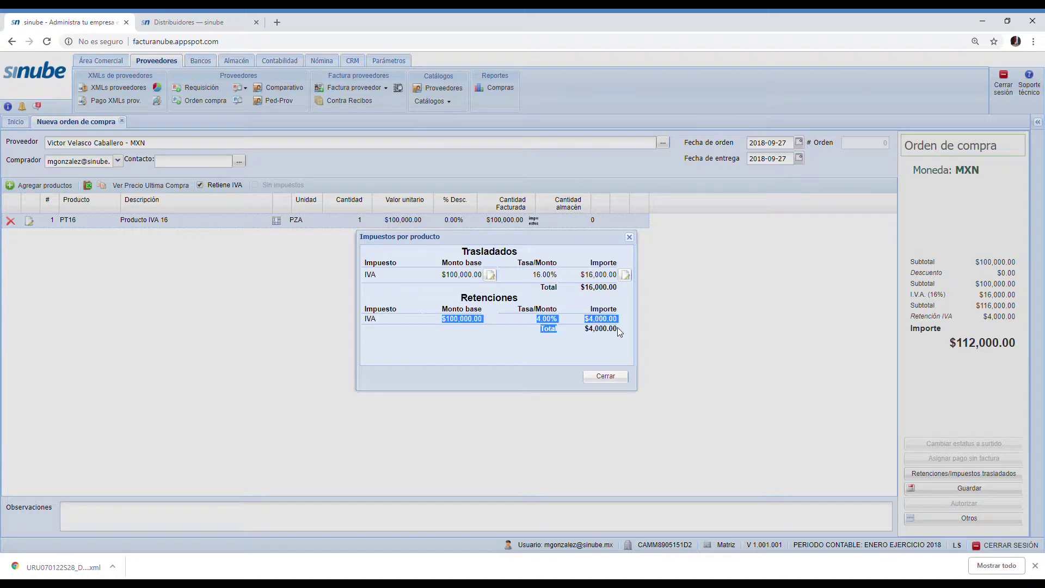
left_click(618, 330)
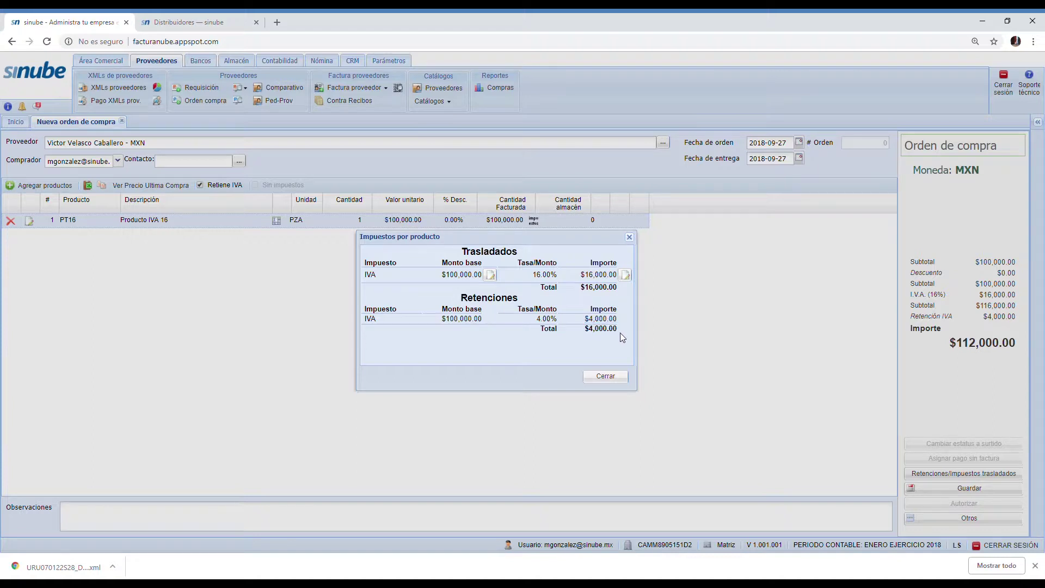
left_click(603, 383)
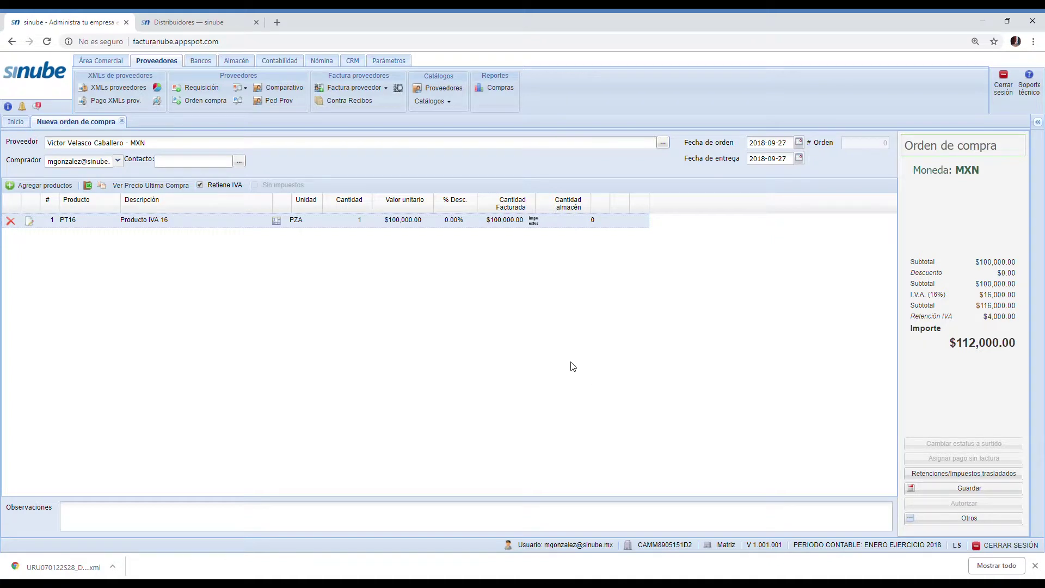
Save the purchase order without IVA withholding and authorize it.
left_click(200, 186)
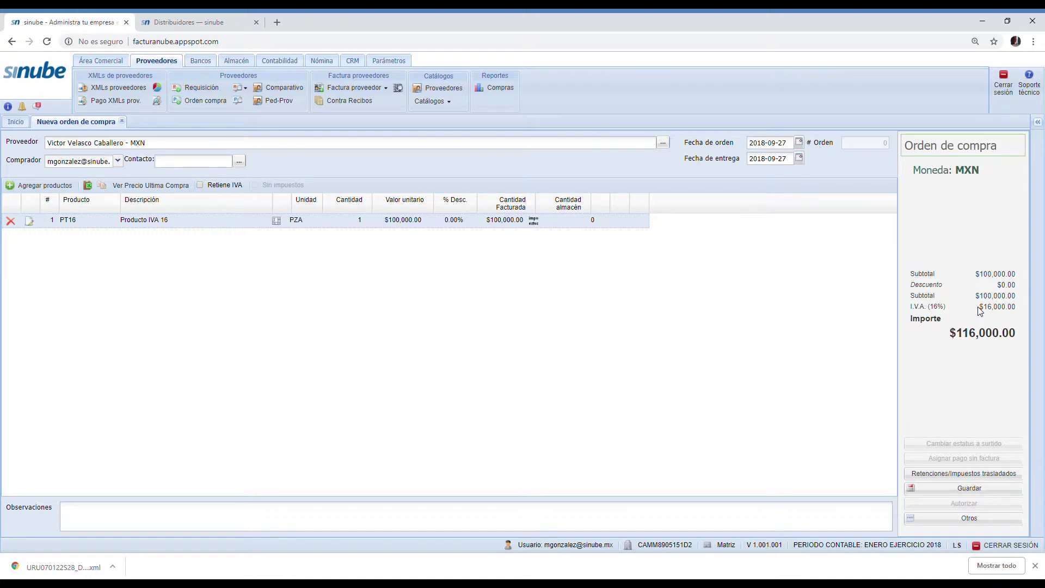
left_click(1011, 489)
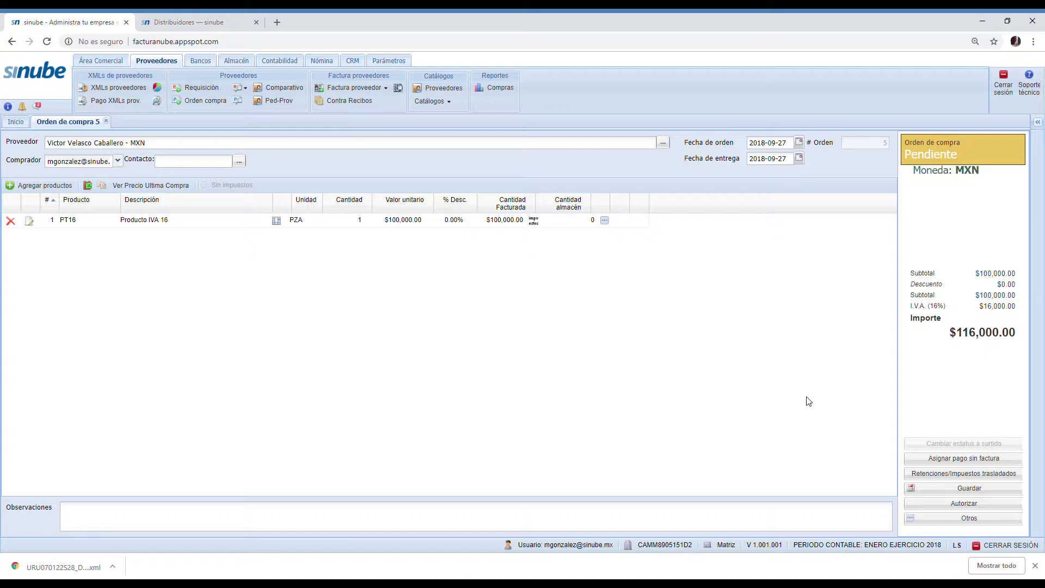
left_click(999, 505)
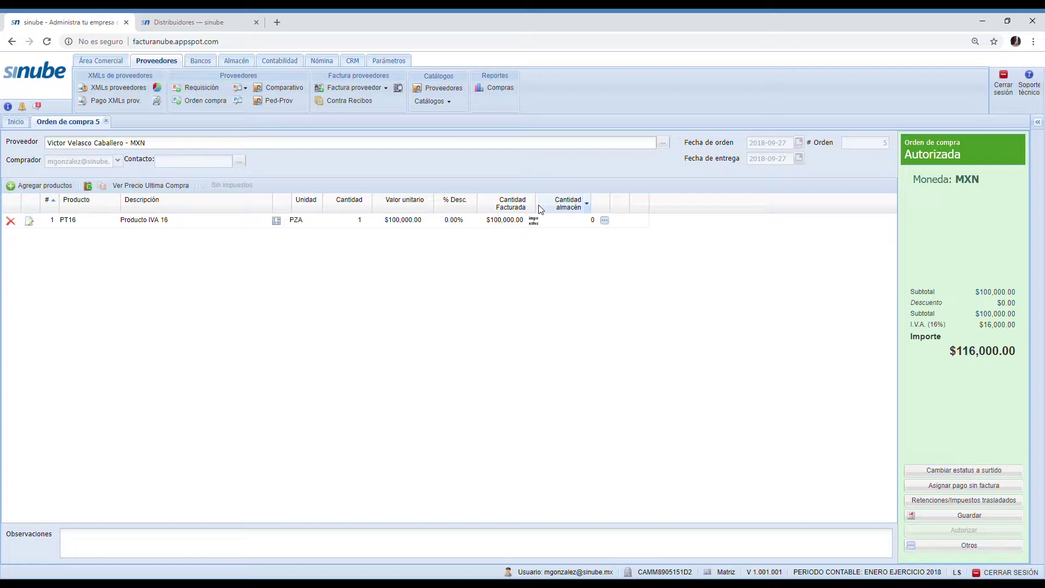
Search the supplier invoices loaded from XML for the order's supplier and select the matching invoice.
left_click(119, 89)
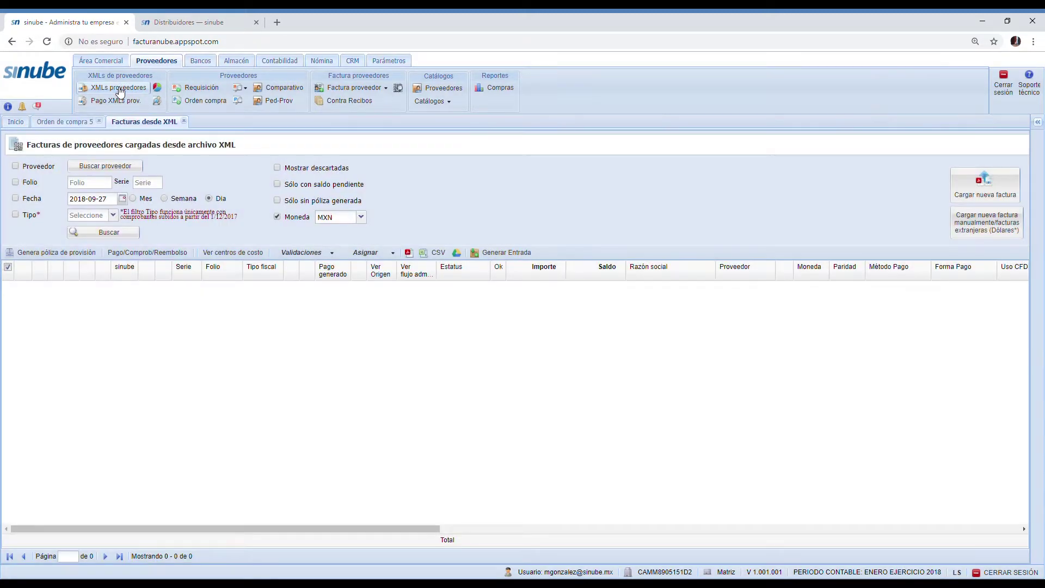
left_click(129, 170)
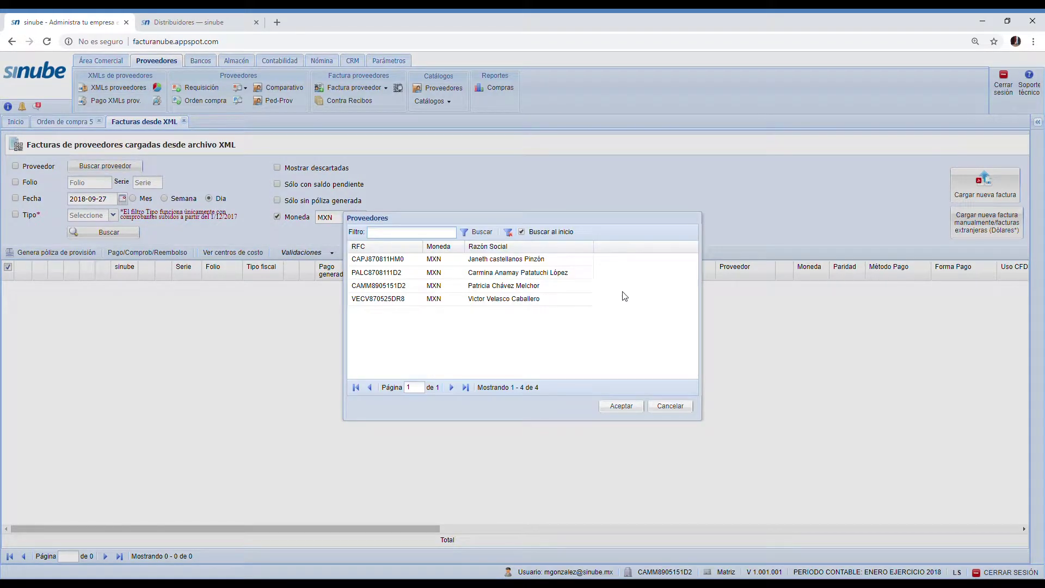
left_click(520, 300)
left_click(609, 406)
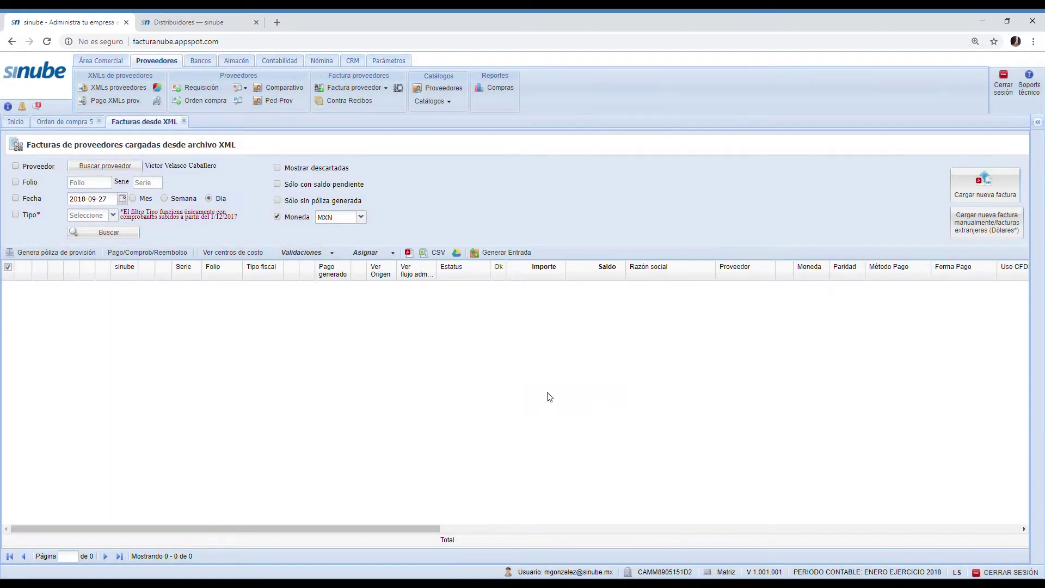
left_click(91, 234)
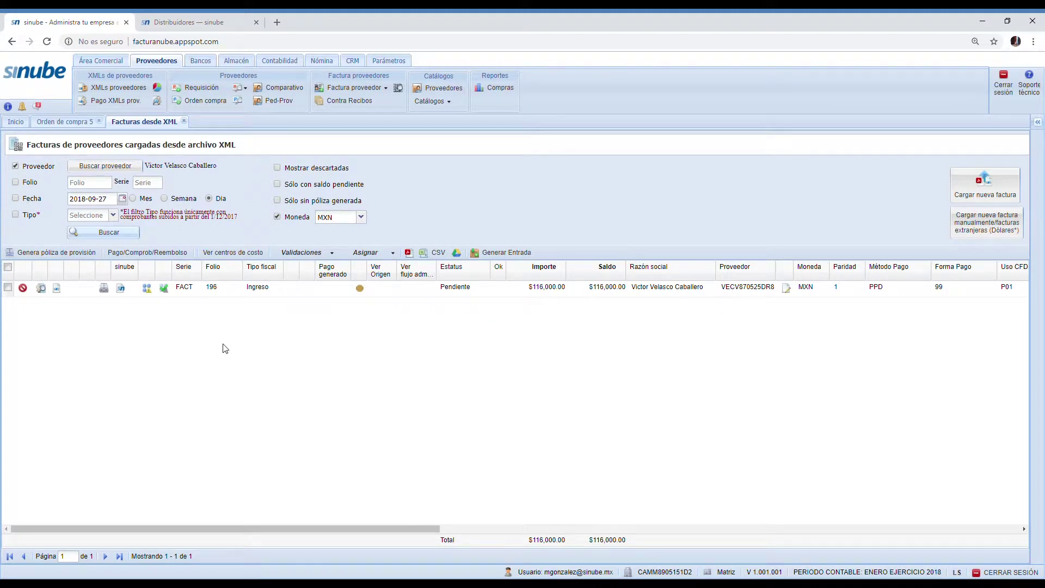
left_click(378, 294)
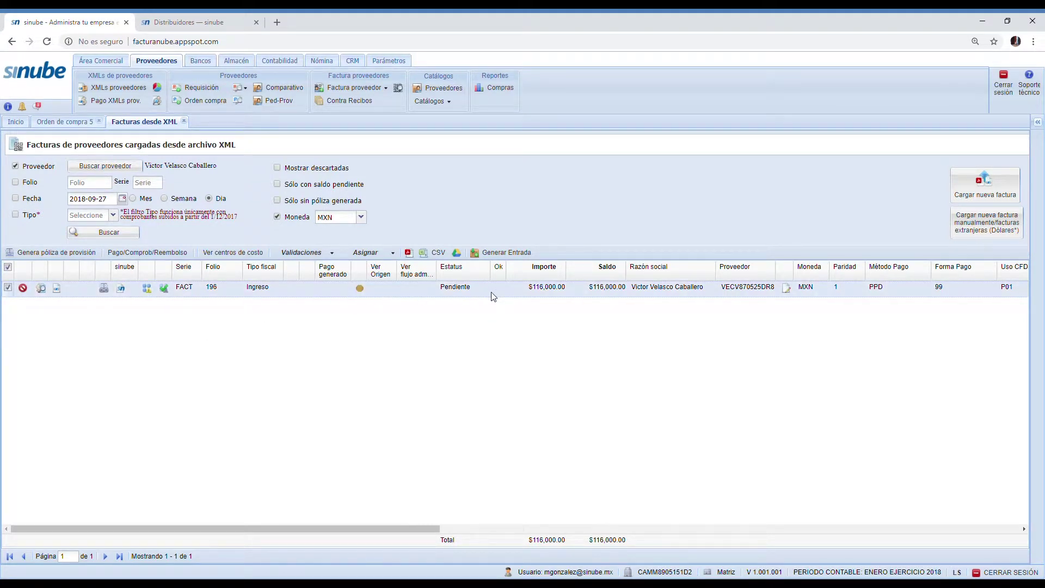
Link the supplier's XML invoice FACT 196 to the authorized purchase order.
left_click(81, 125)
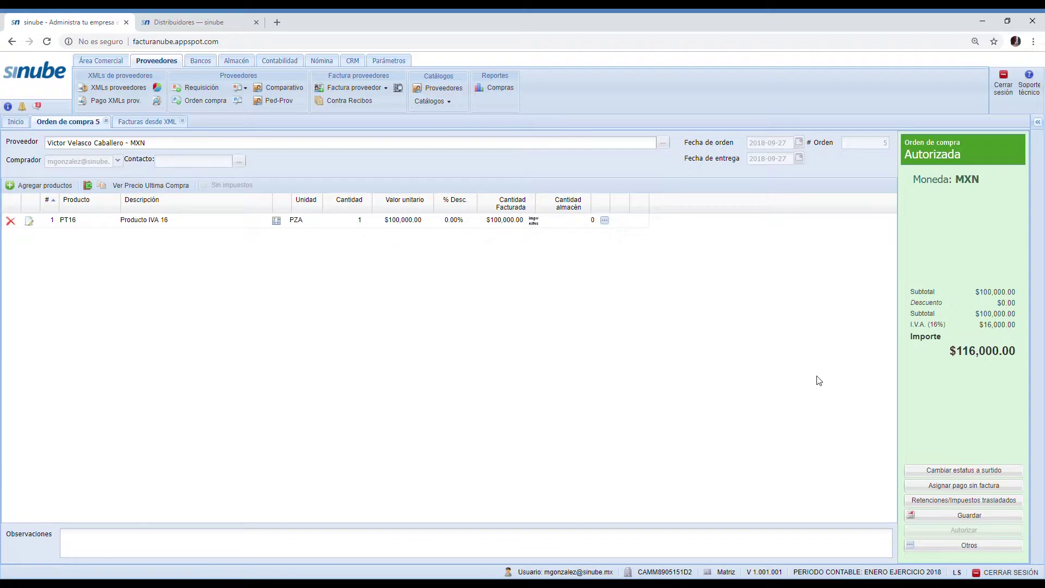
left_click(999, 550)
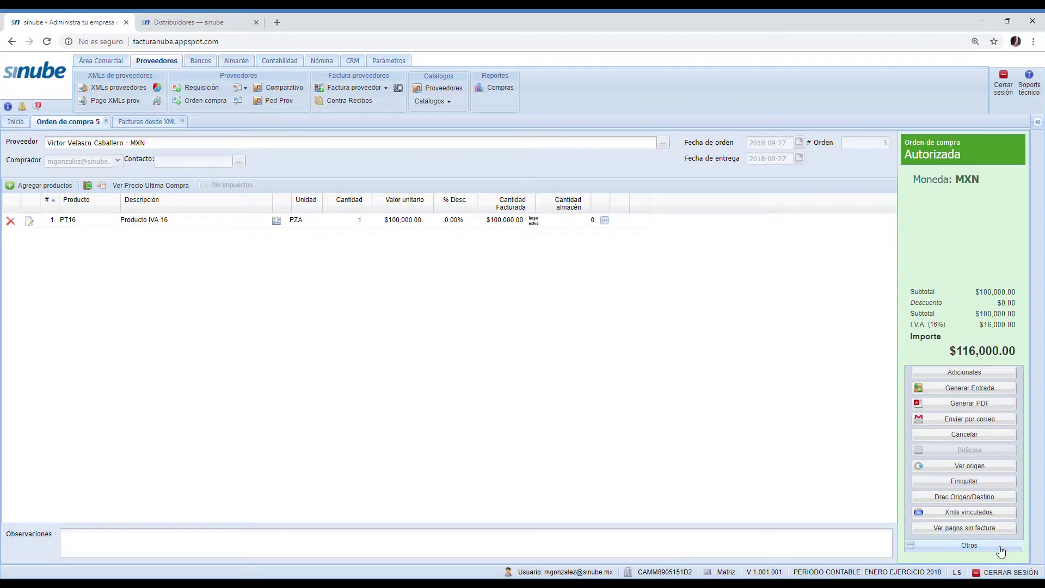
left_click(1010, 514)
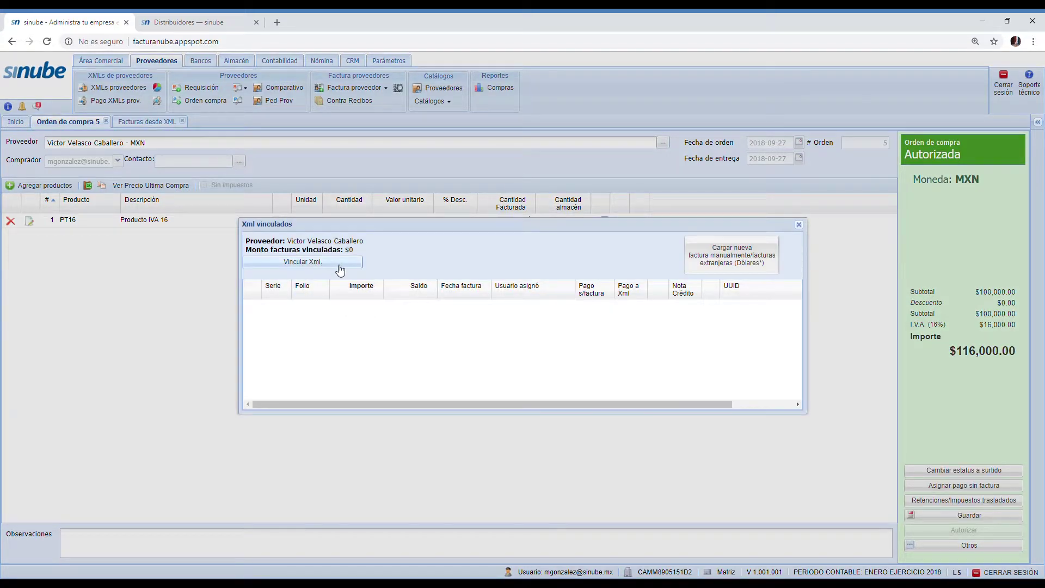
left_click(338, 264)
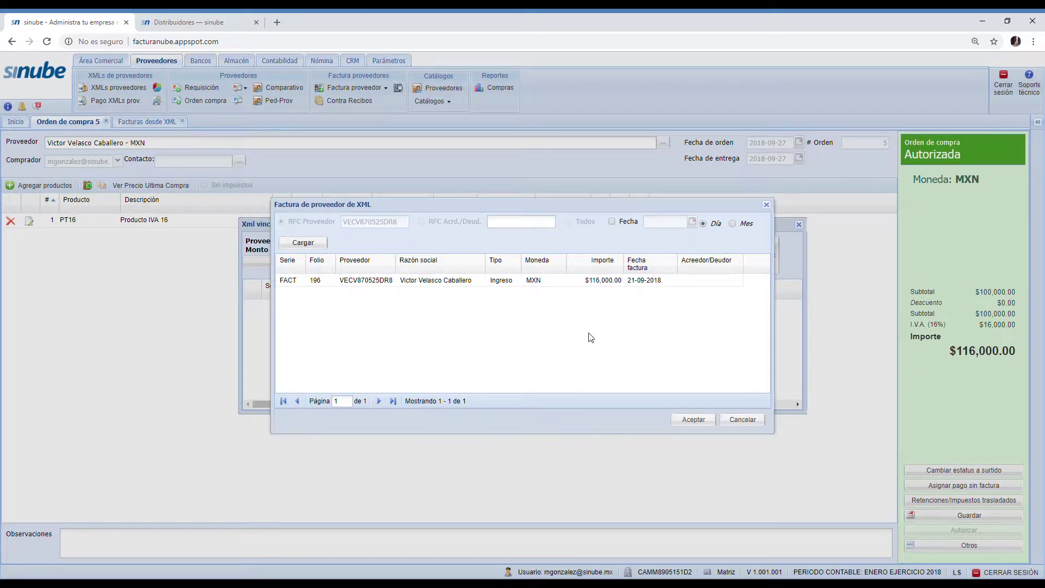
left_click(561, 280)
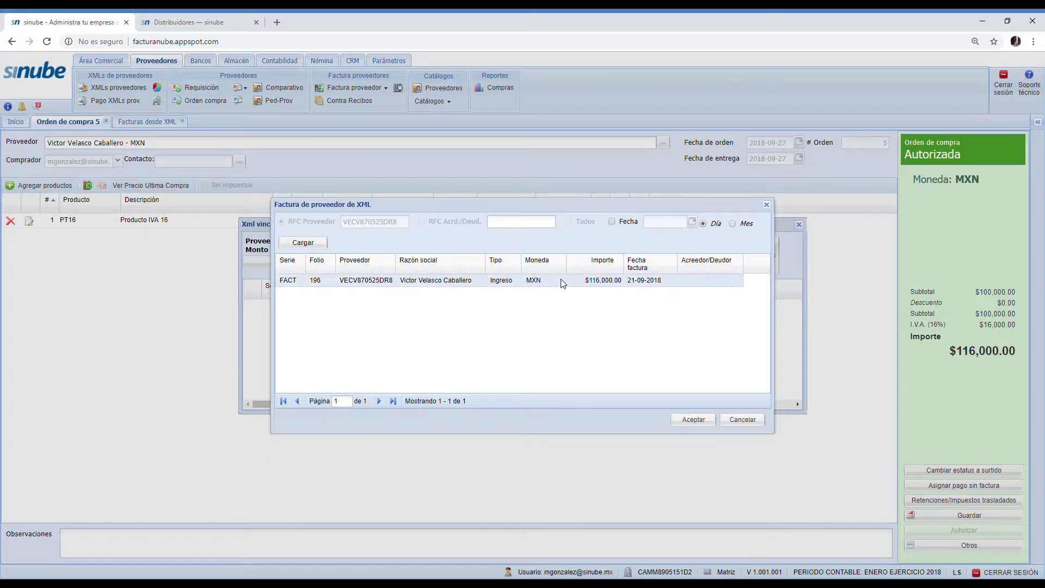
left_click(695, 419)
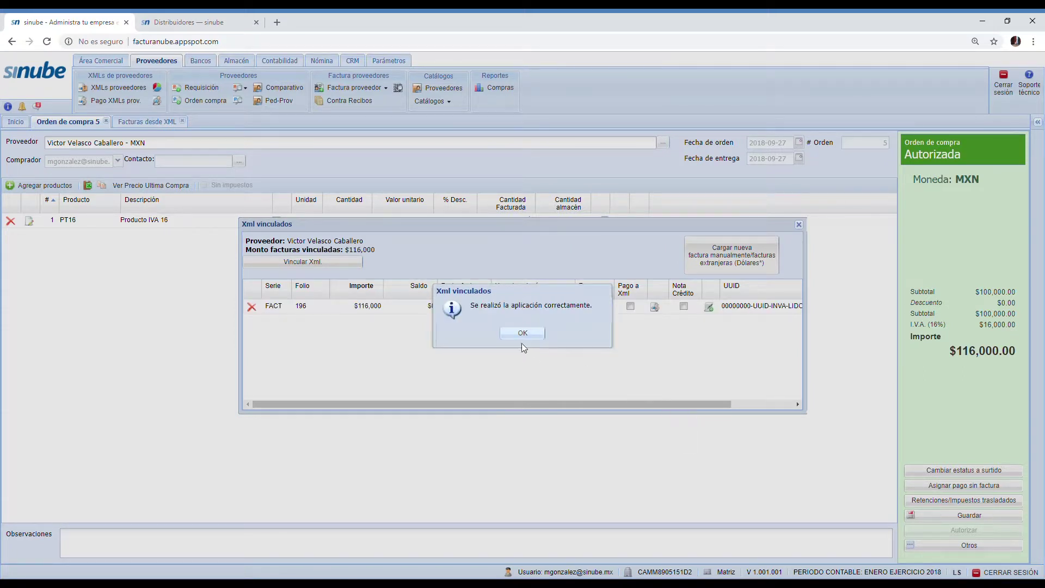
Close the linked XML window of the purchase order and open the supplier balance aging report.
left_click(522, 334)
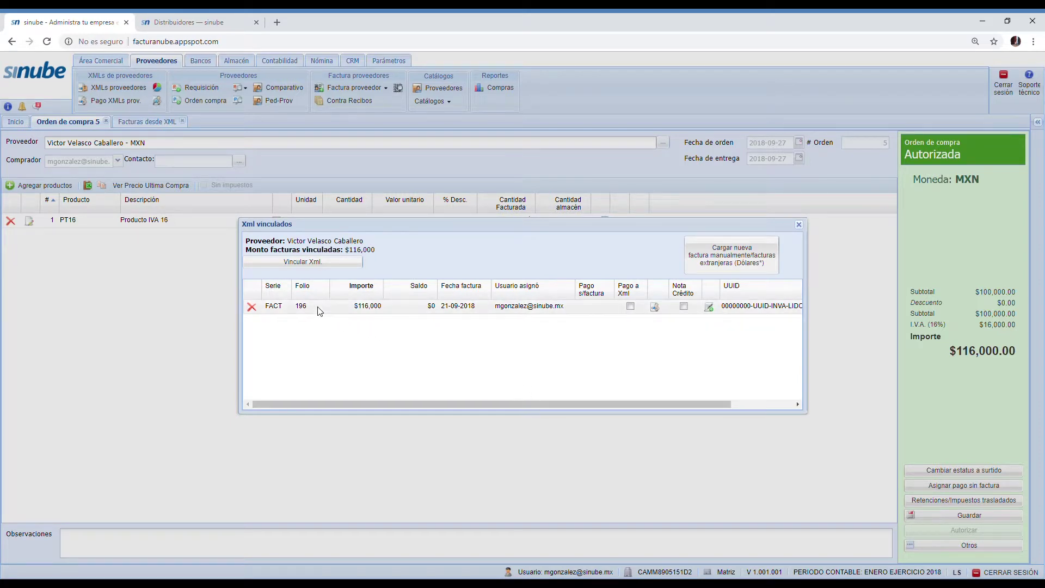
left_click(798, 224)
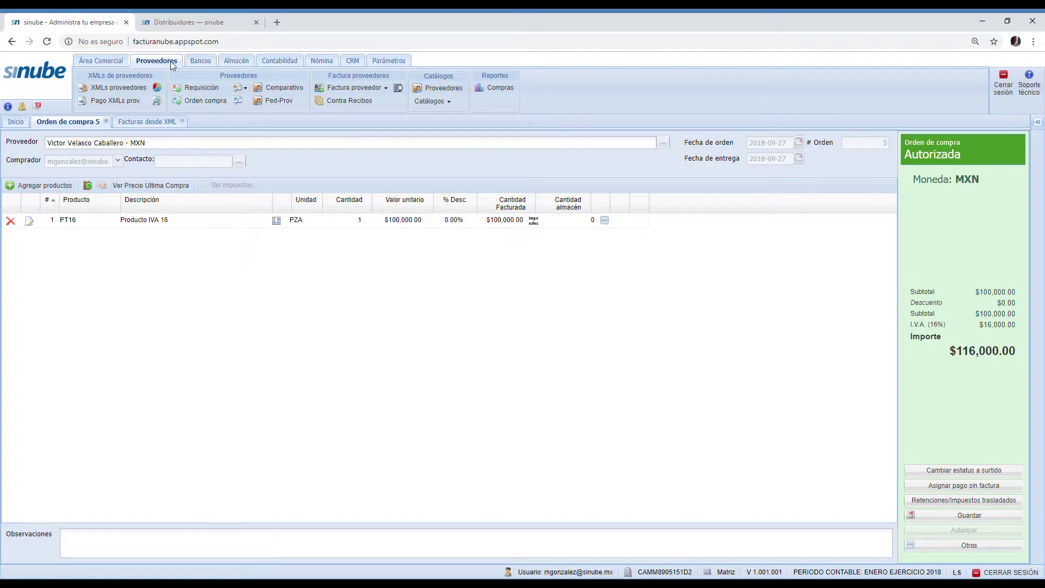
left_click(199, 62)
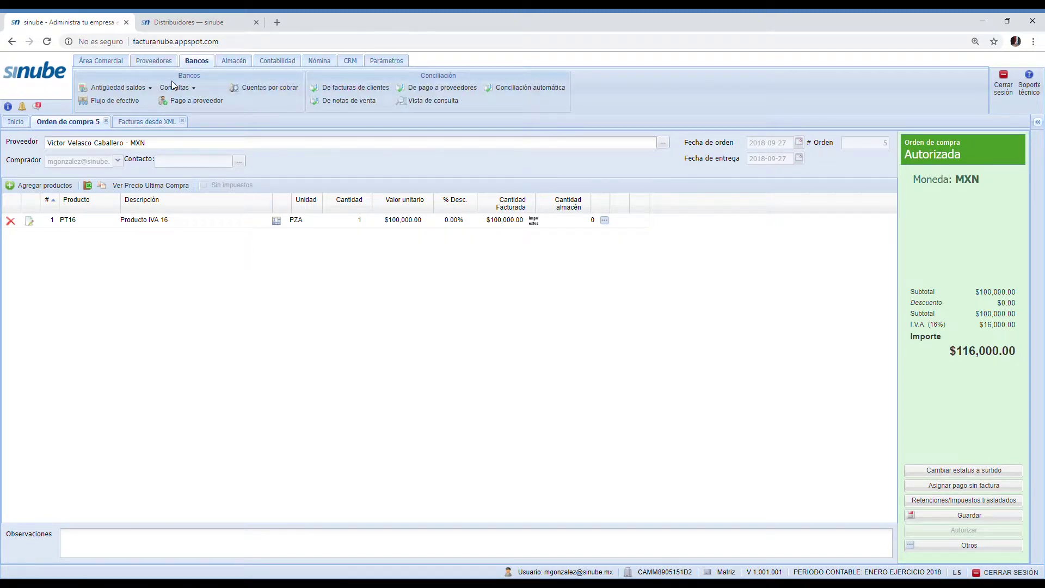
left_click(144, 93)
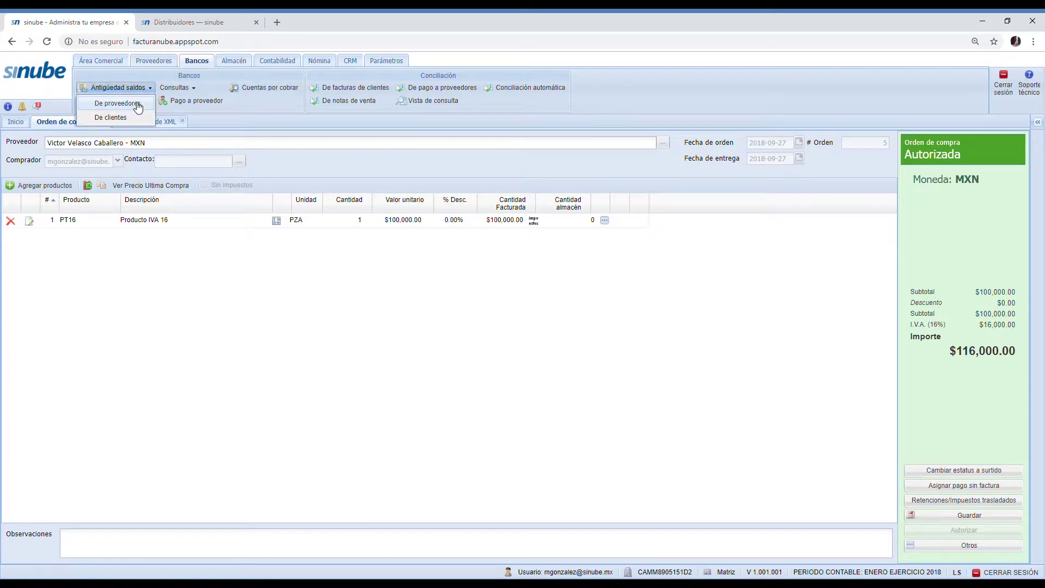
left_click(138, 108)
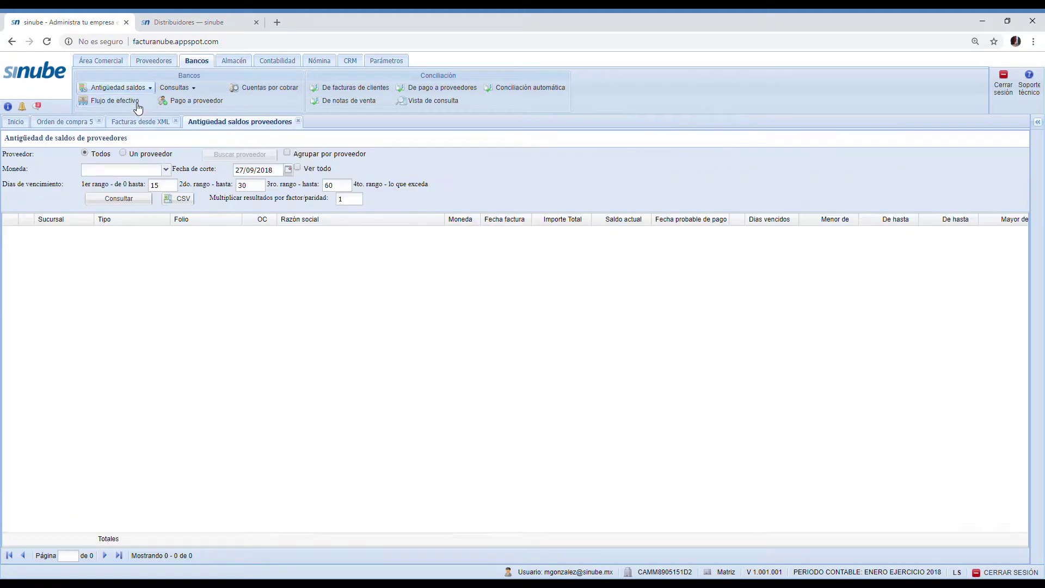
Query the balance aging in MXN for only the supplier of the purchase order.
left_click(123, 154)
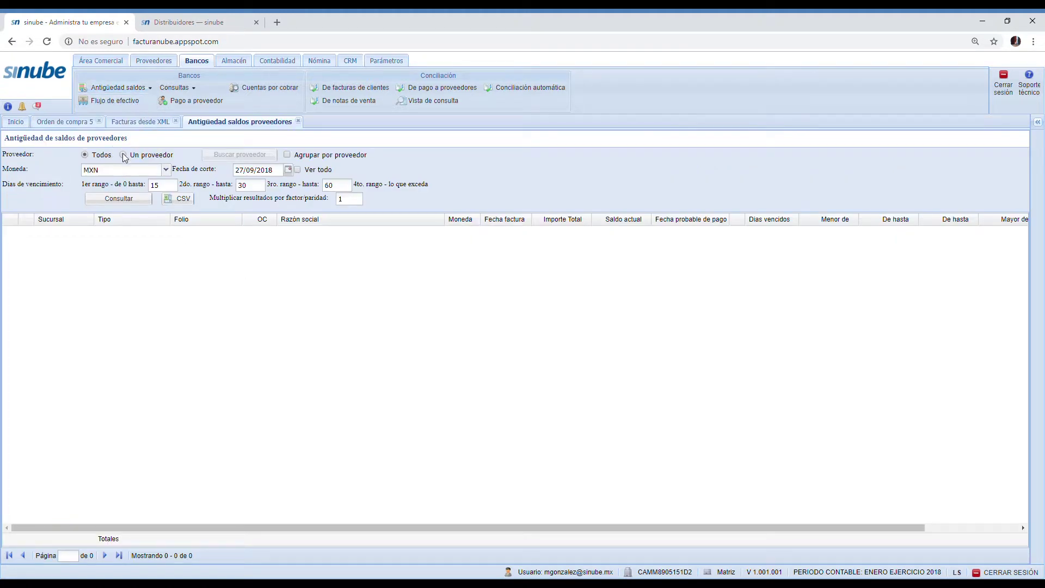
left_click(221, 158)
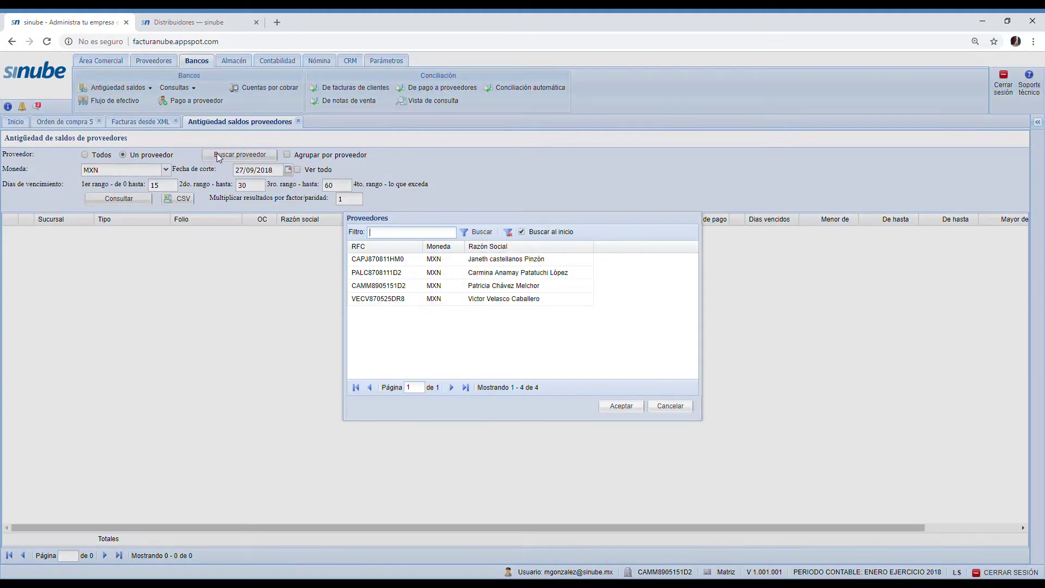
left_click(486, 300)
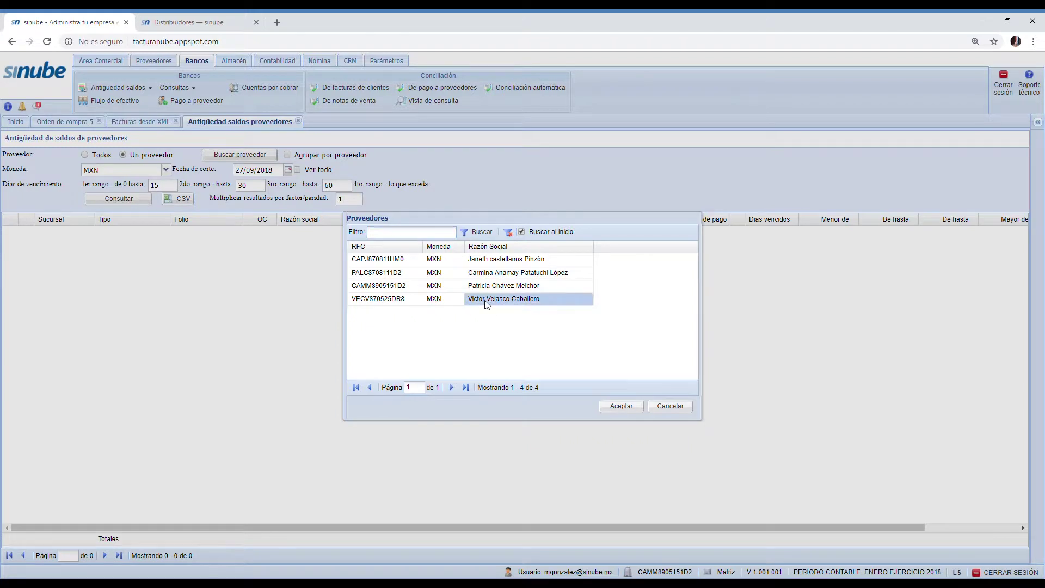
left_click(618, 409)
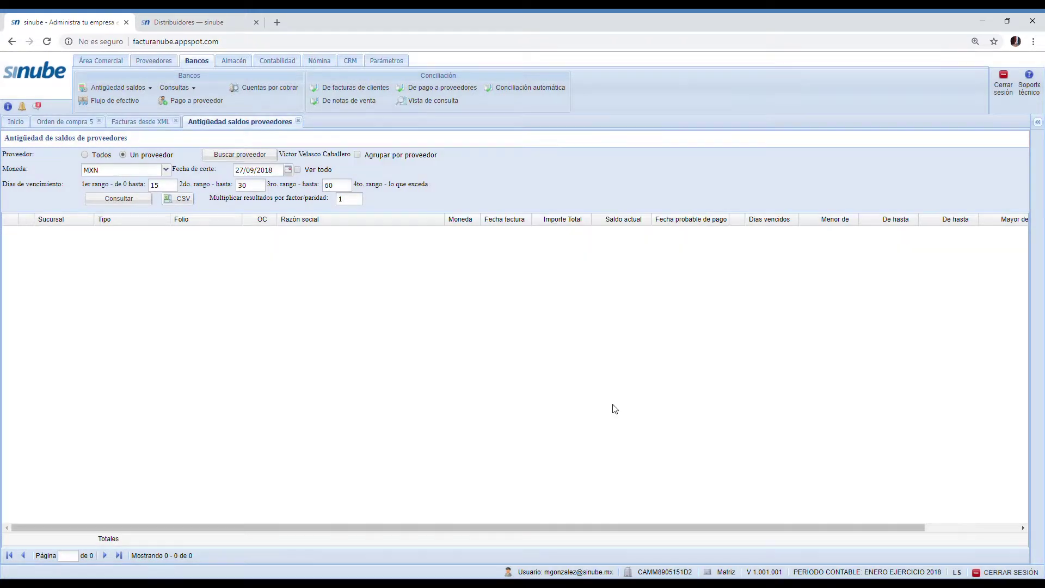
left_click(121, 200)
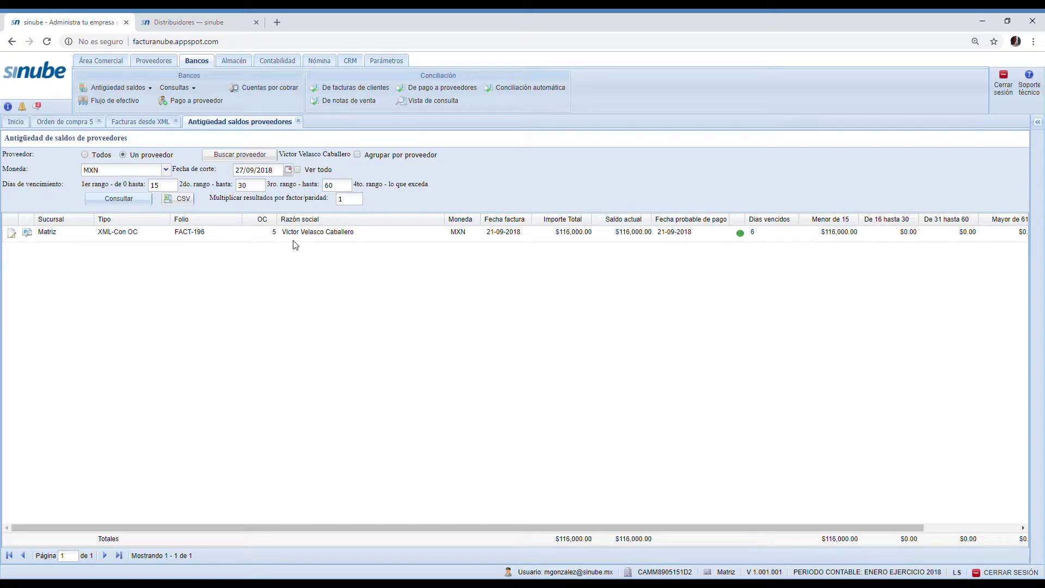
Authorize invoice FACT-196 for payment with an amount to pay of $116,000 and save the row.
left_click(13, 238)
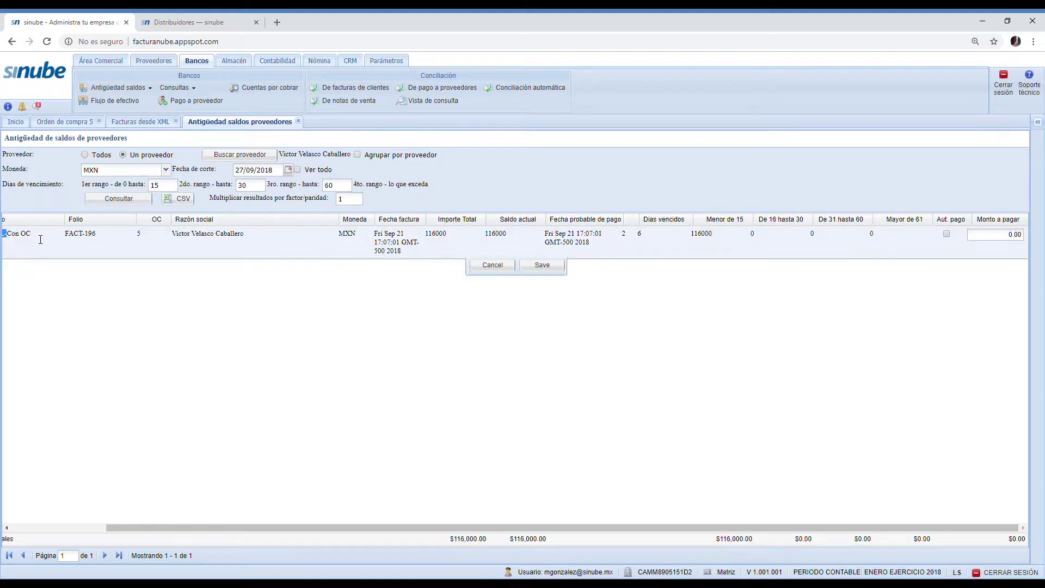
left_click(946, 234)
double_click(988, 241)
left_click(555, 267)
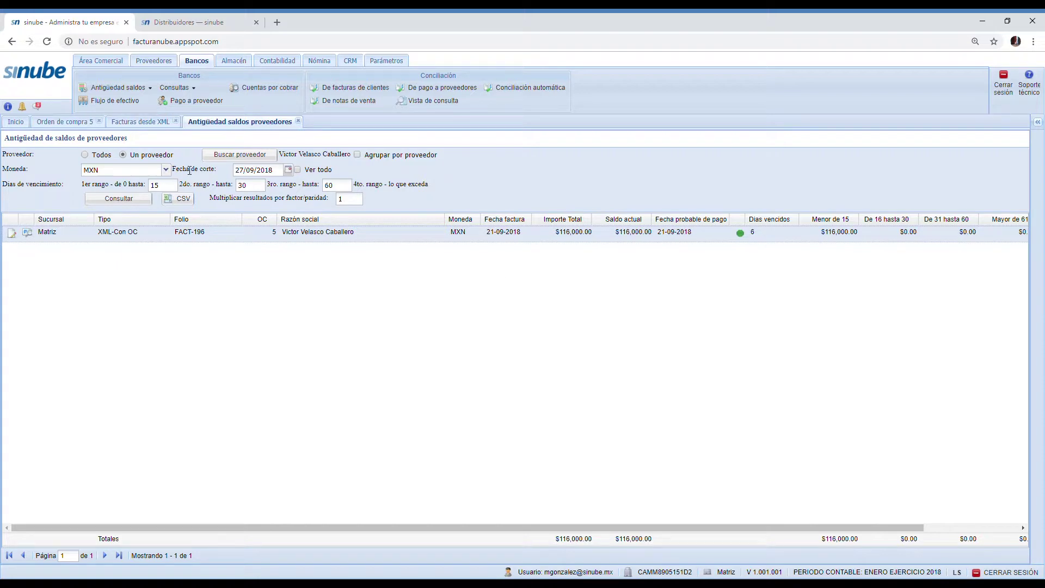
Start a new supplier payment and select the supplier of the authorized invoice.
left_click(214, 107)
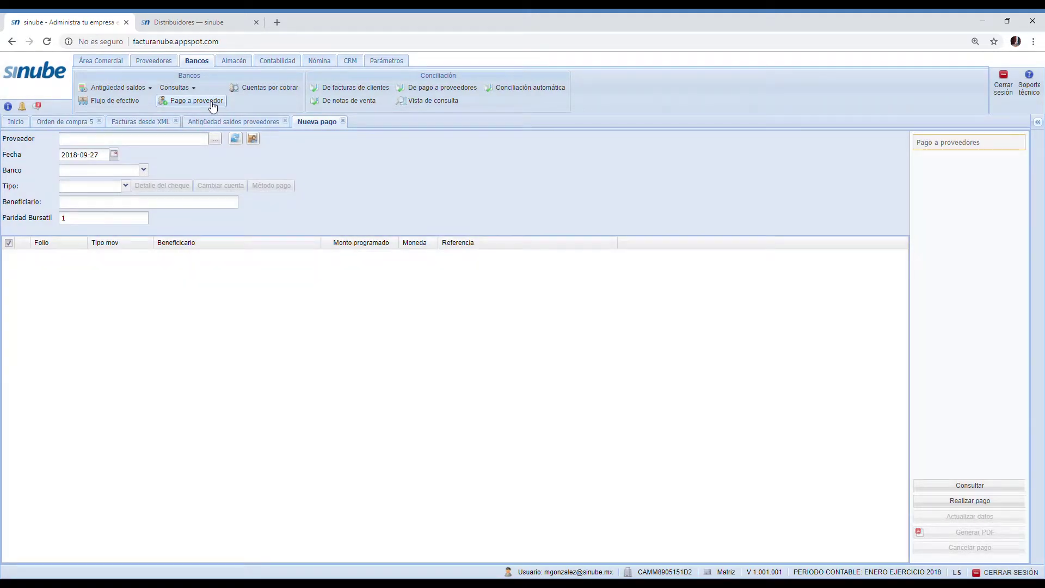
left_click(215, 140)
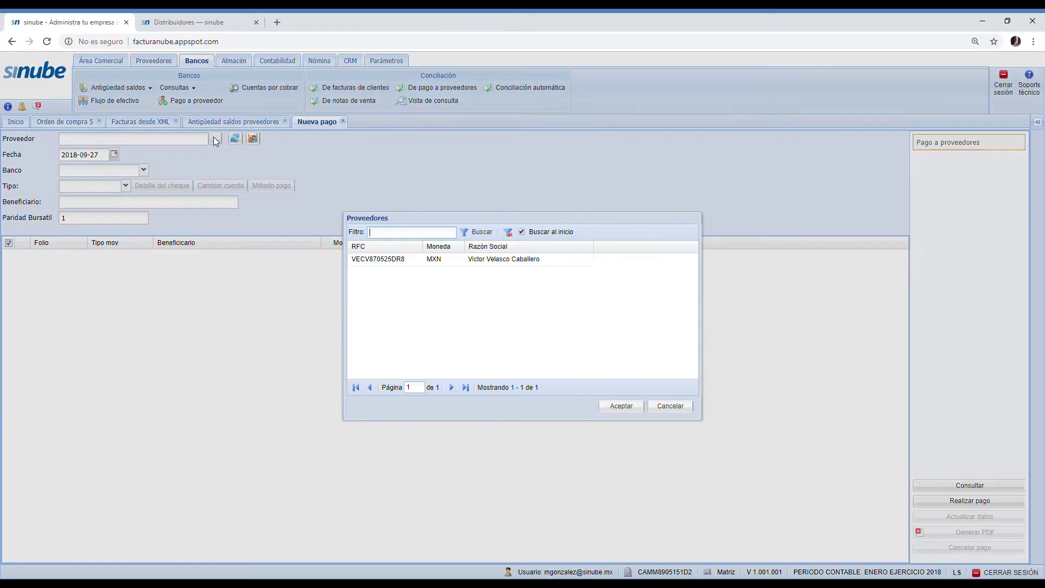
left_click(491, 260)
left_click(621, 406)
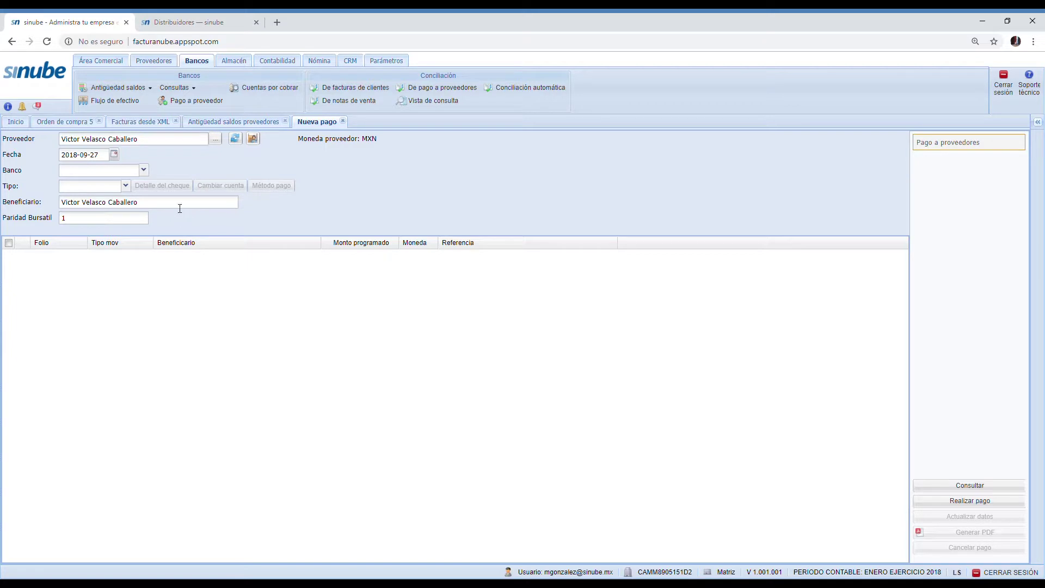
Set the payment's bank to BANCOMER, its type to Otro and the SAT payment method to Tarjetas de crédito.
left_click(144, 171)
left_click(129, 186)
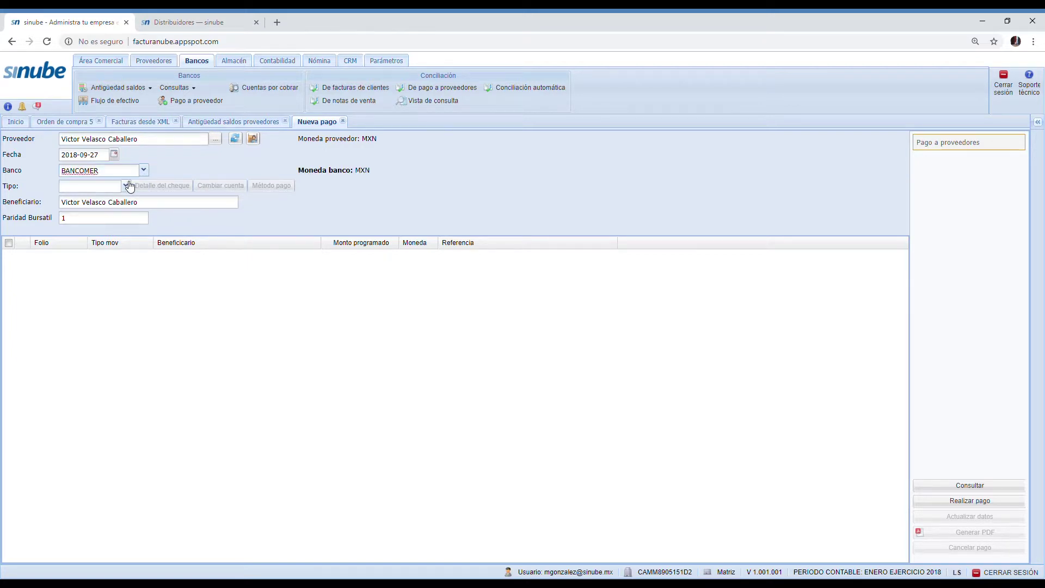
left_click(126, 187)
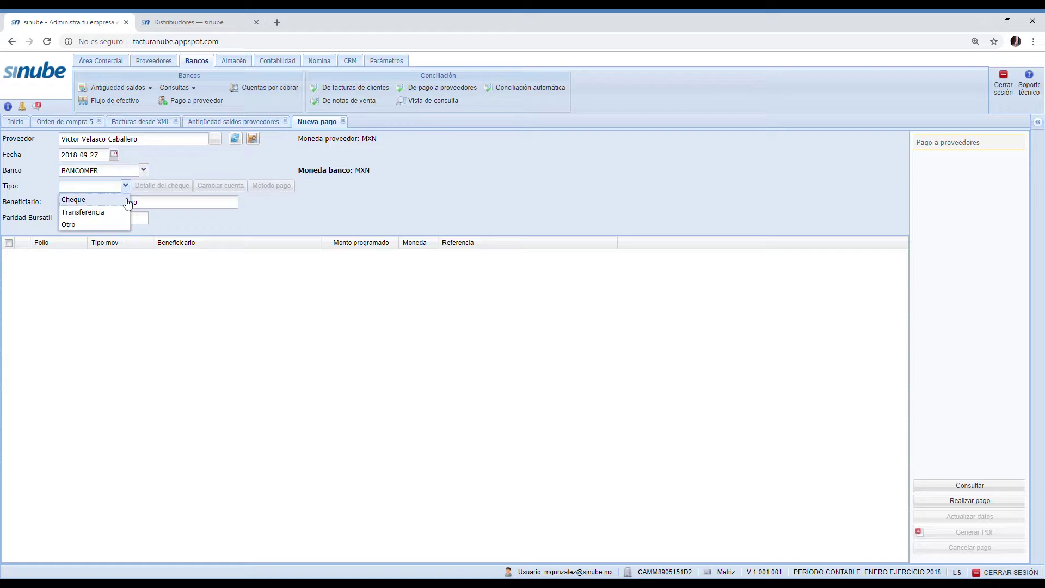
left_click(104, 225)
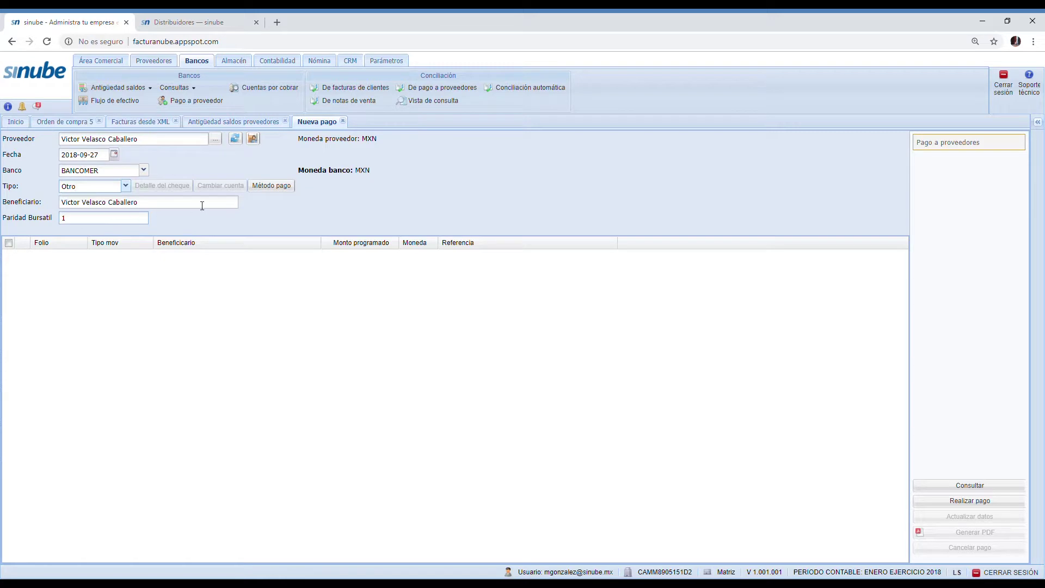
left_click(257, 186)
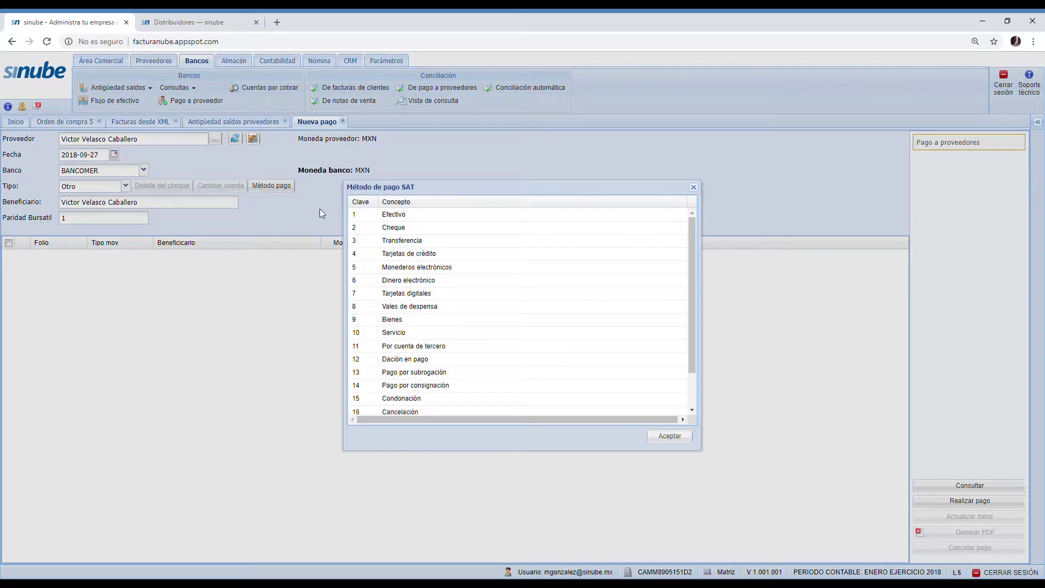
left_click(459, 256)
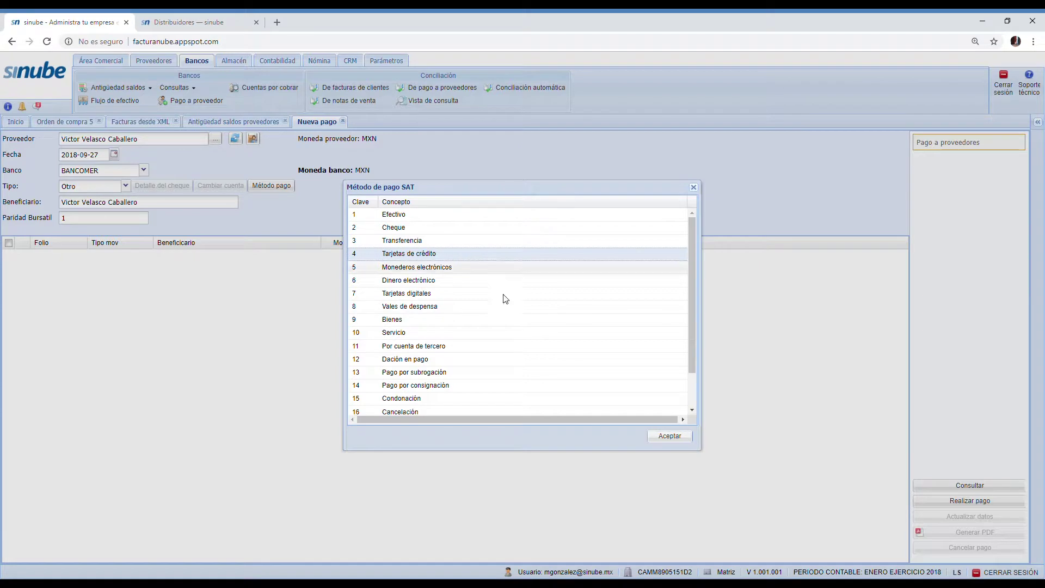
left_click(668, 435)
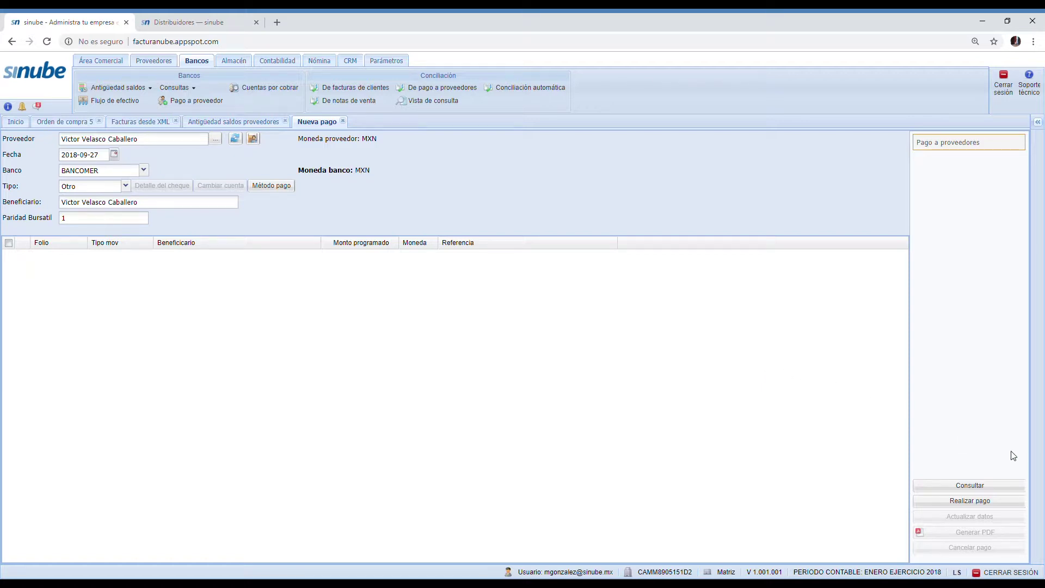
Retrieve the supplier's authorized invoices, select FACT-196 and carry out its payment.
left_click(1008, 489)
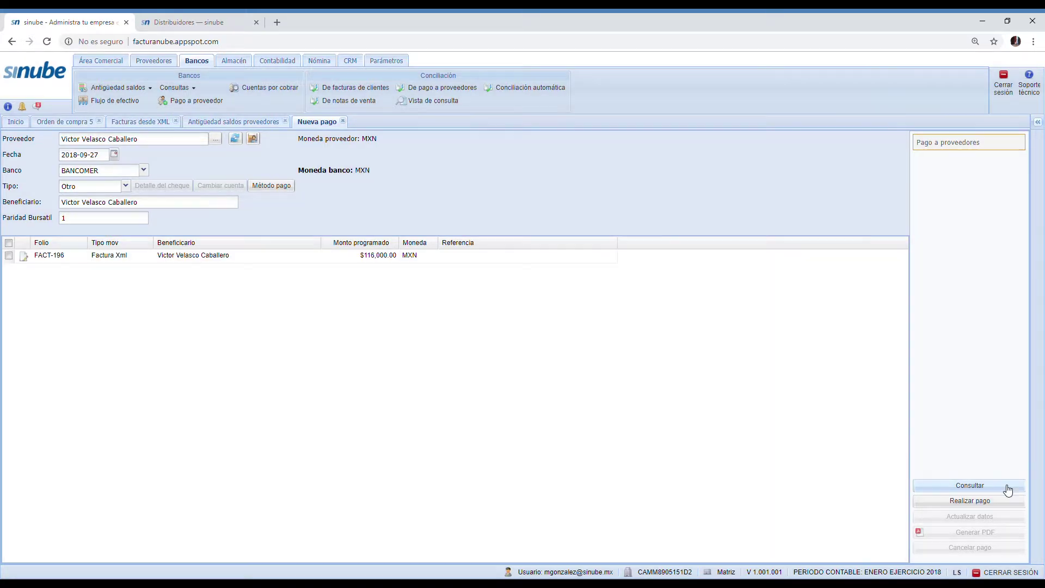
left_click(287, 258)
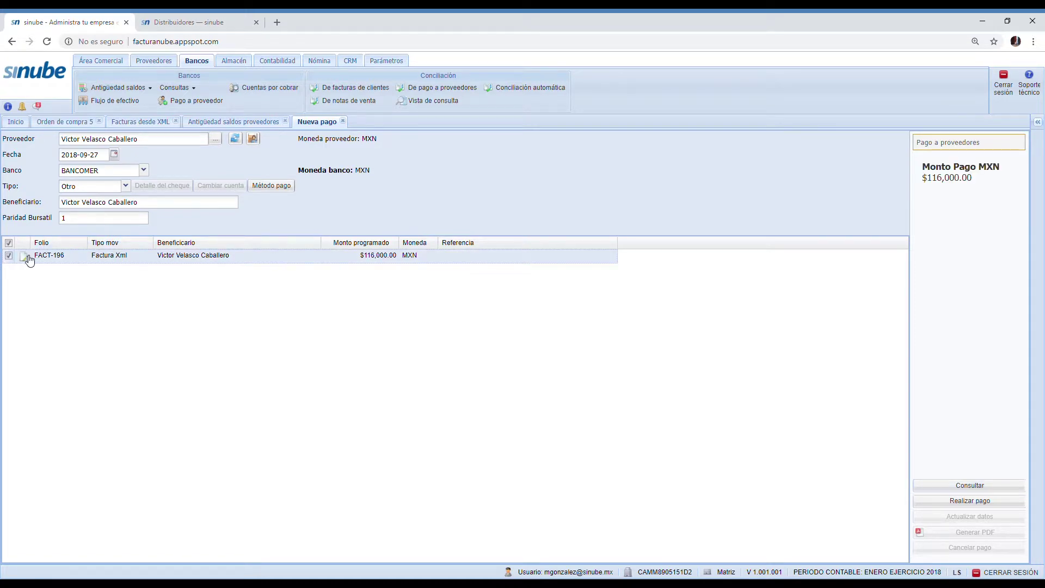
left_click(10, 255)
left_click(10, 255)
left_click(1018, 501)
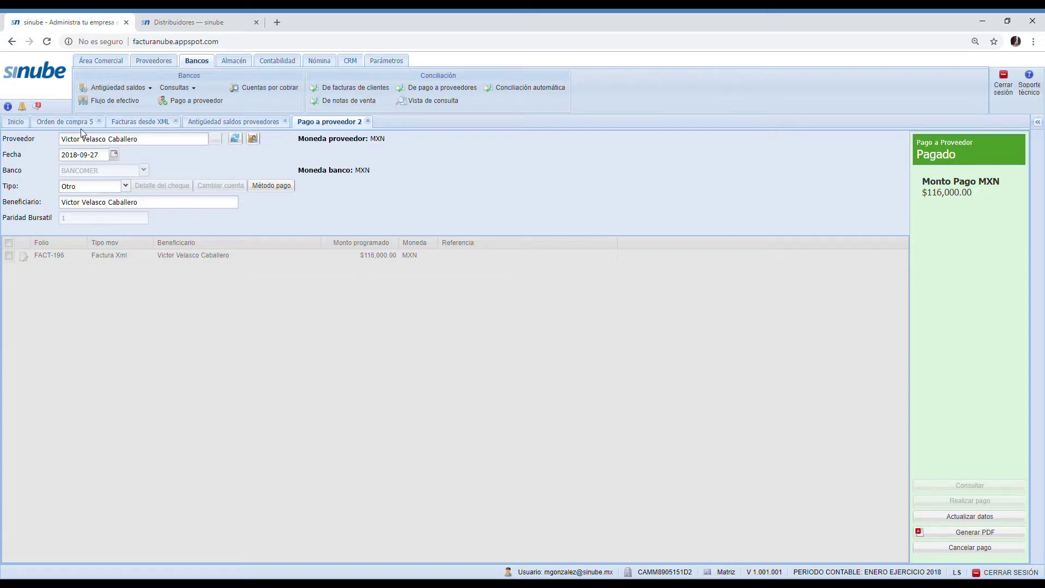
Refresh the supplier's XML invoice search and check the status and balance of invoice FACT 196.
left_click(132, 123)
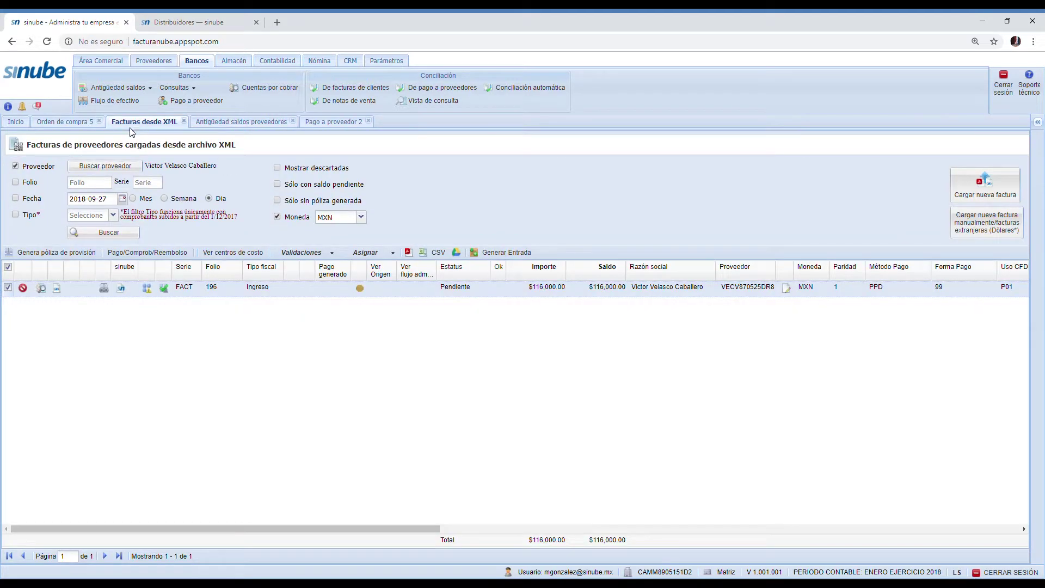
left_click(101, 233)
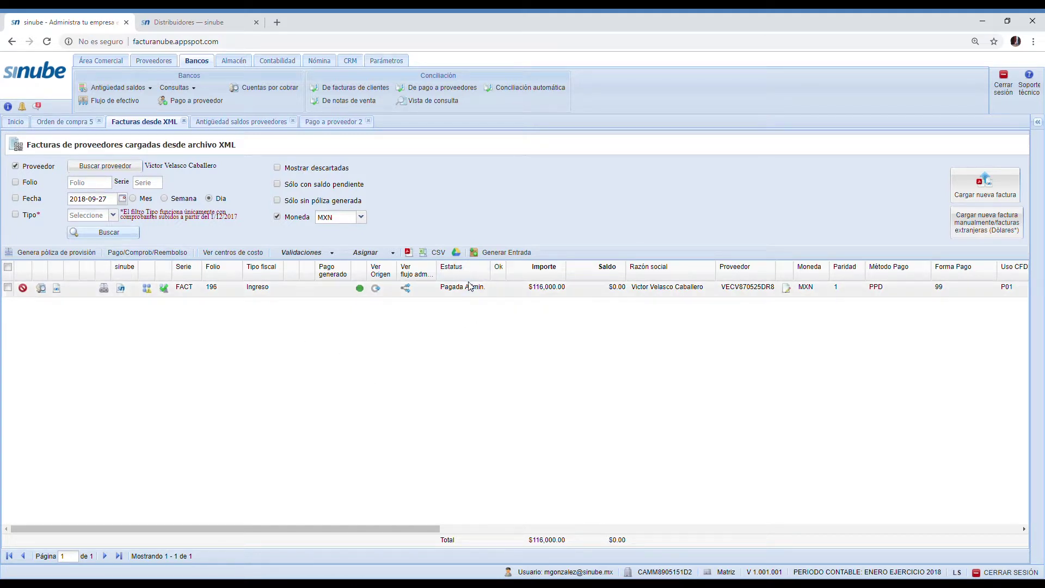
left_click(454, 294)
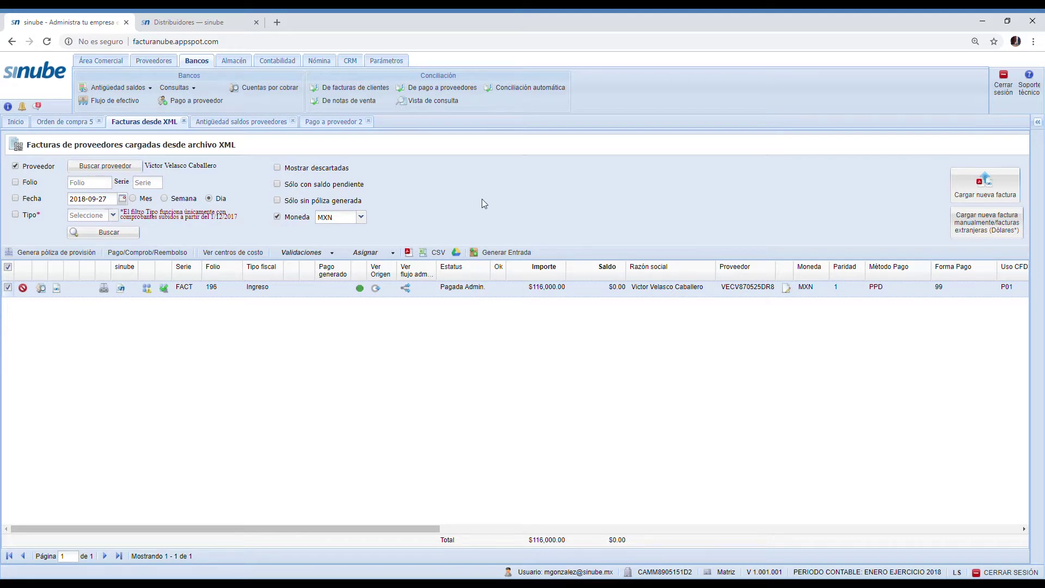
Open the purchase order list and search all orders from the month of 2018-09-27.
left_click(157, 62)
left_click(240, 102)
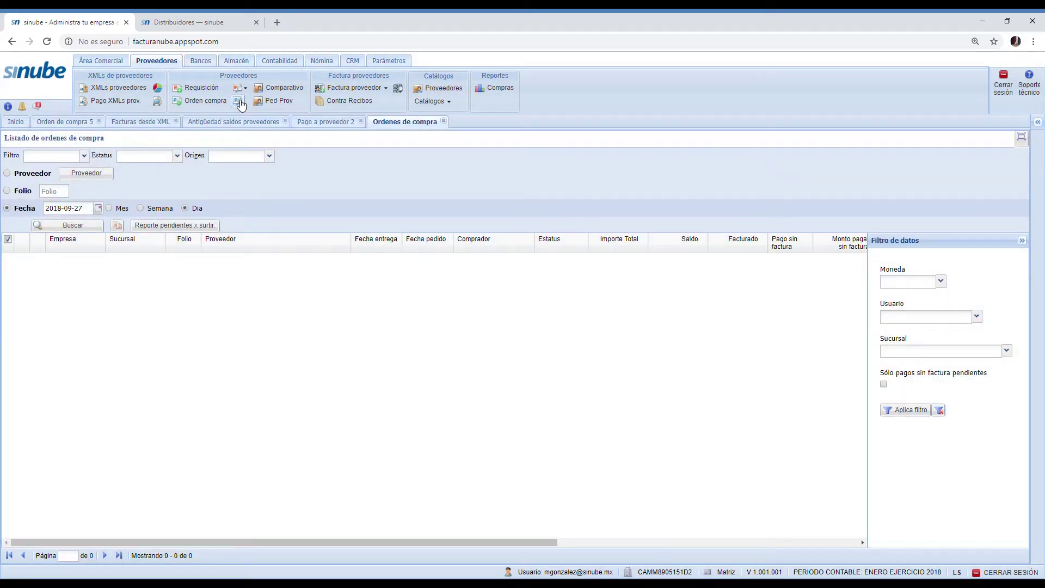
left_click(109, 207)
left_click(92, 225)
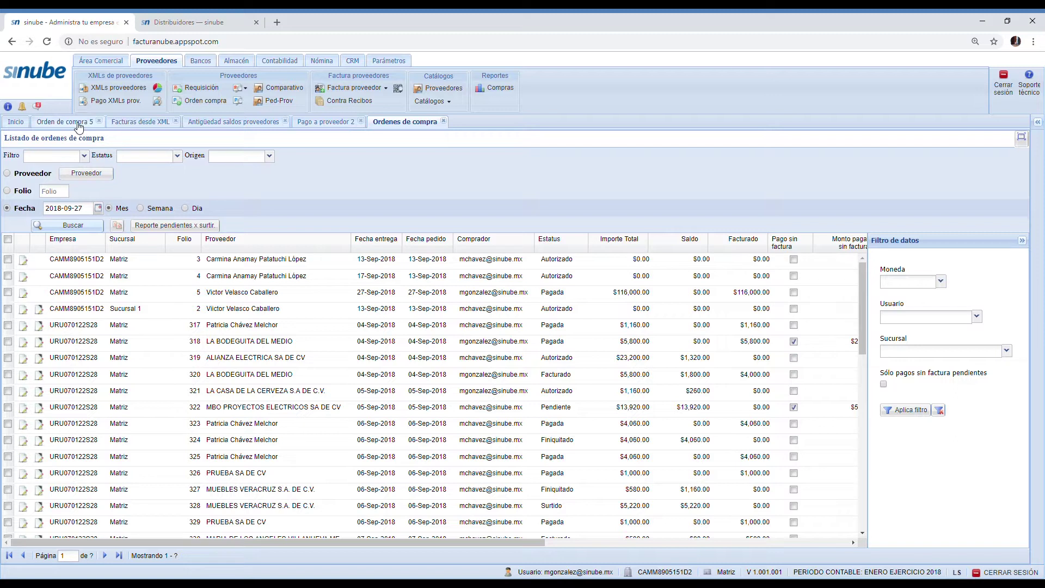
Search the purchase order list by the paid order's folio and select that order to check its status.
left_click(64, 191)
type("5")
left_click(7, 190)
left_click(53, 226)
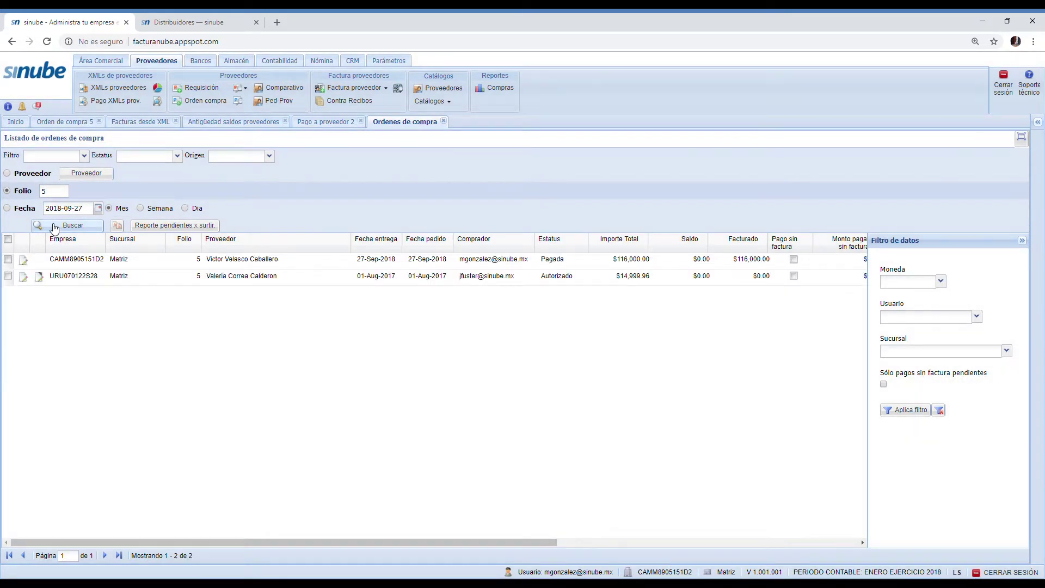
left_click(149, 258)
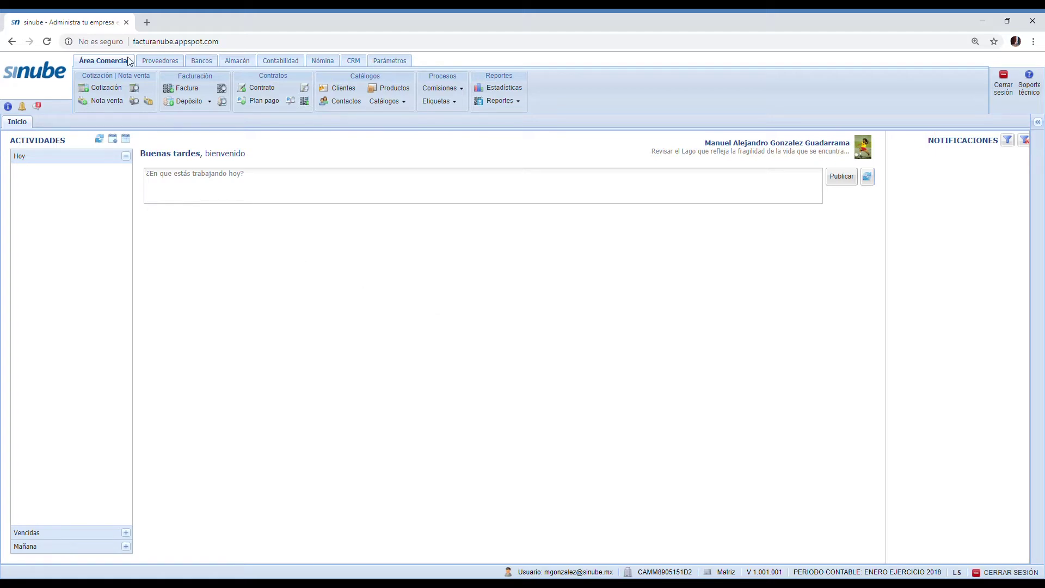
Start a new purchase order and choose the third supplier listed, with currency MXN.
left_click(159, 66)
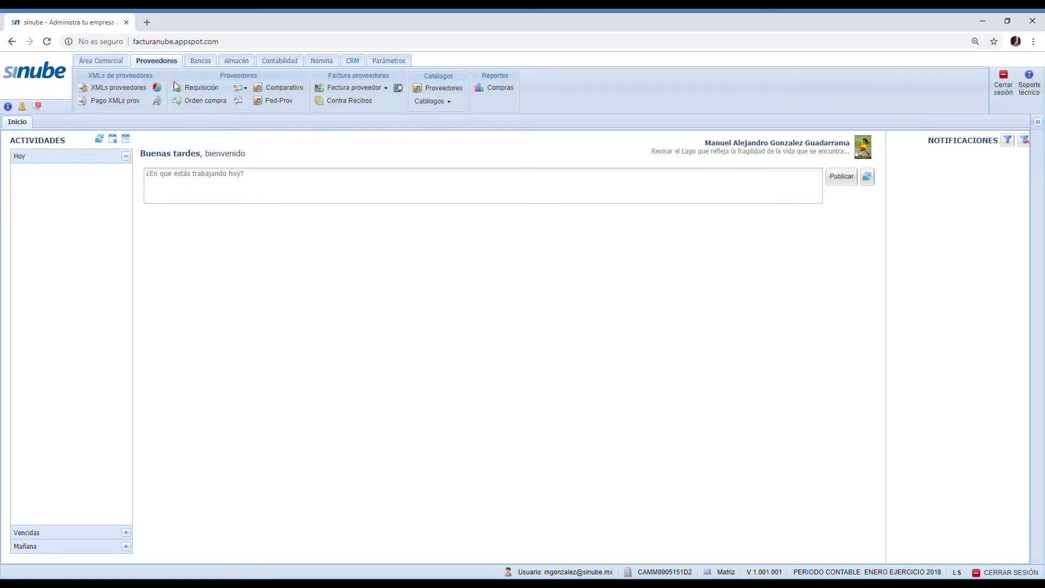
left_click(200, 103)
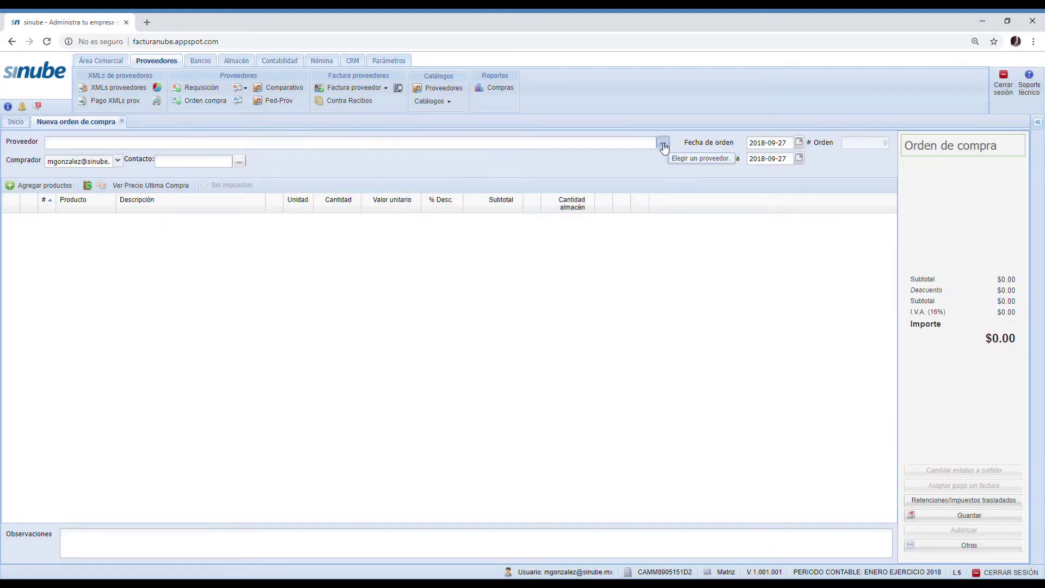
left_click(662, 143)
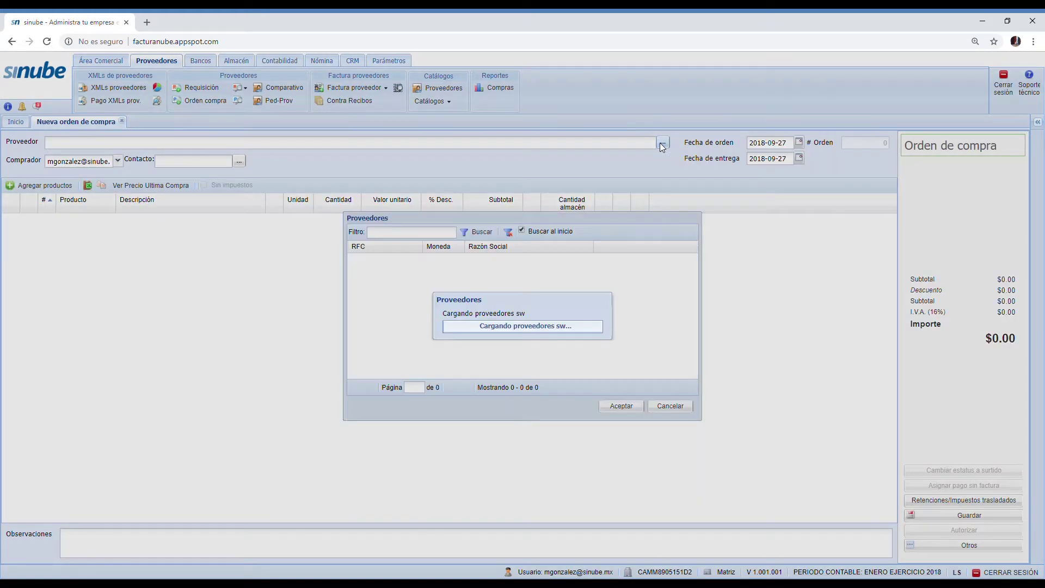
left_click(497, 286)
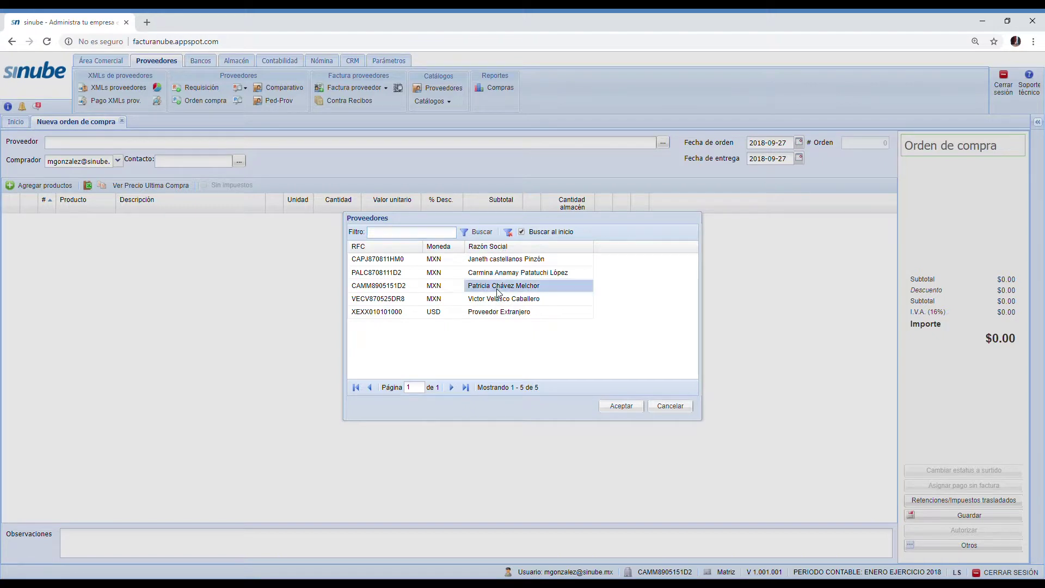
left_click(611, 408)
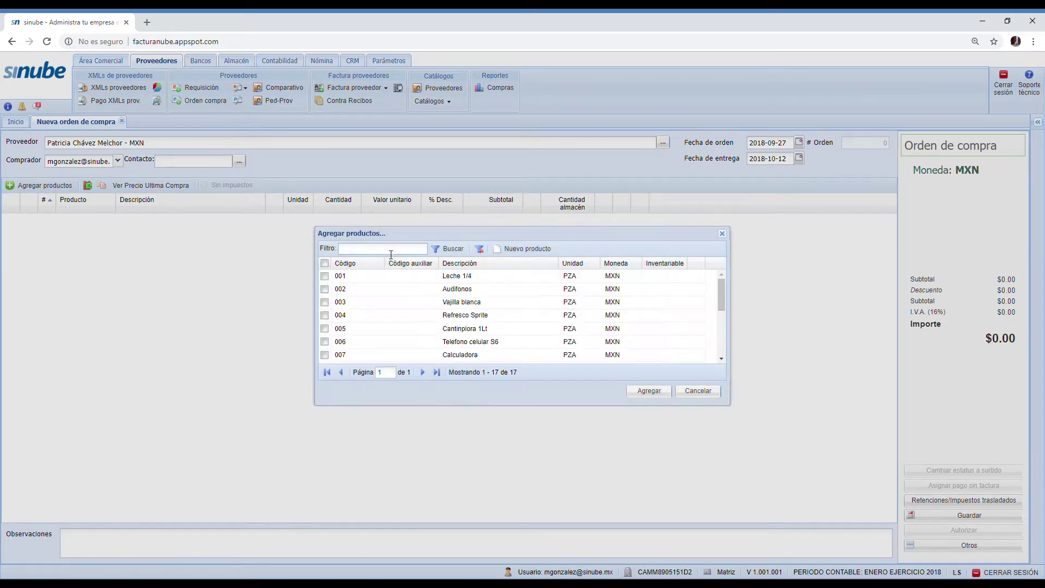
Filter the products by pt16 and add product PT16, Producto IVA 16, to the purchase order.
left_click(385, 249)
type("1pt16")
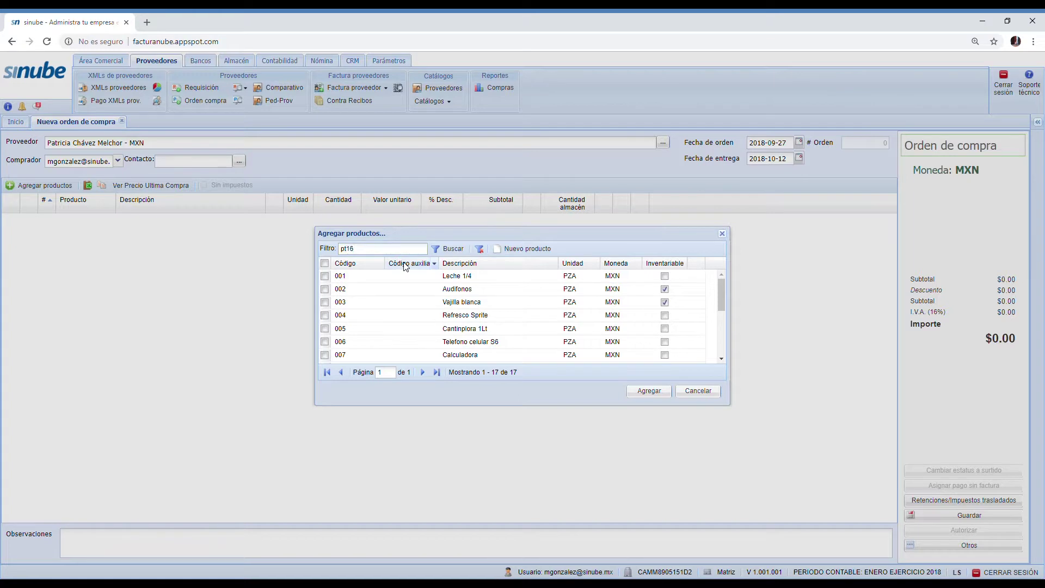
key("Return")
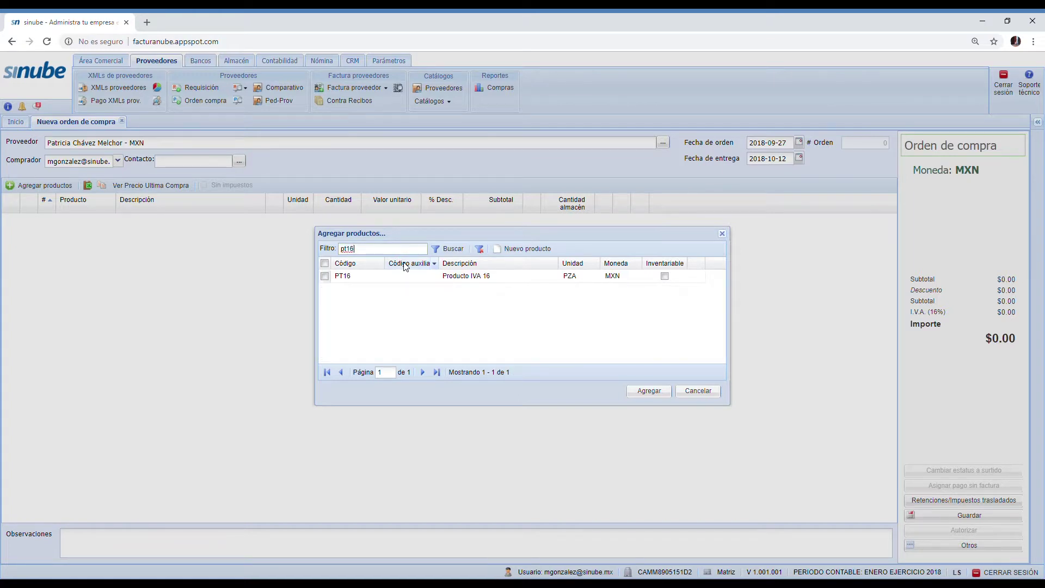
left_click(425, 281)
left_click(647, 390)
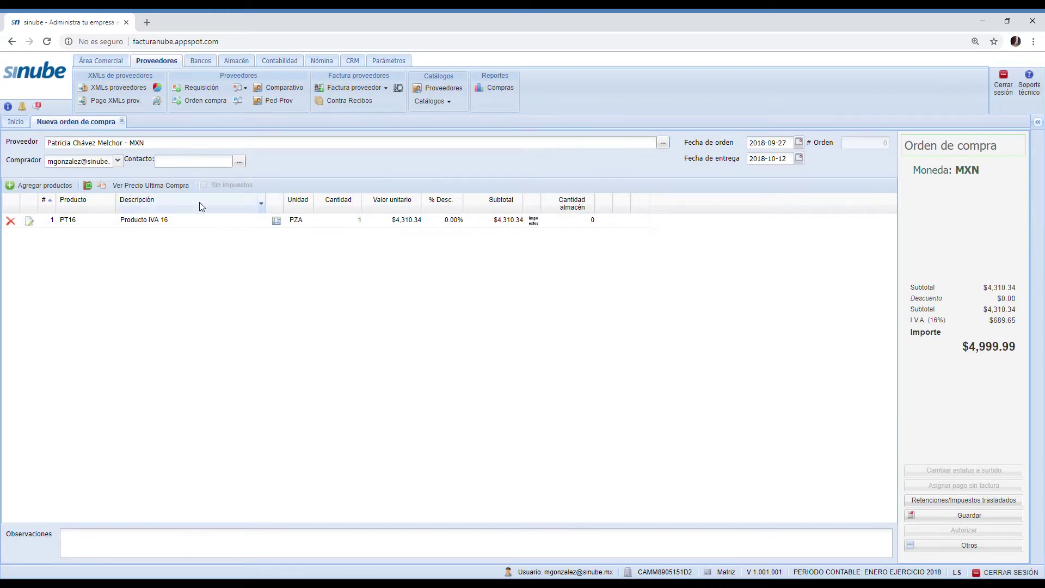
Confirm the PT16 line with quantity 1 and unit value 4,310.34, and save and authorize the purchase order.
double_click(205, 221)
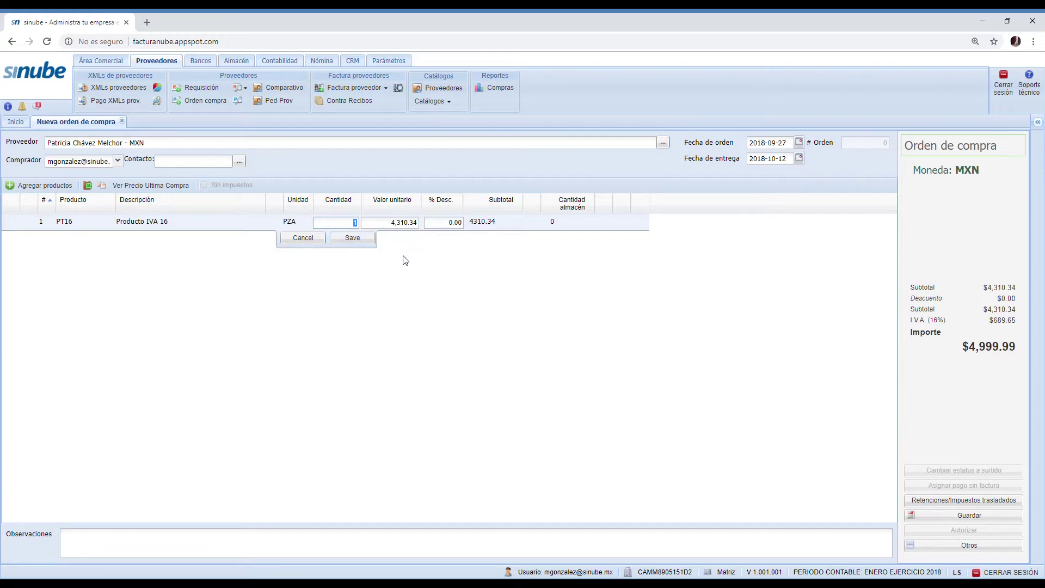
left_click(360, 240)
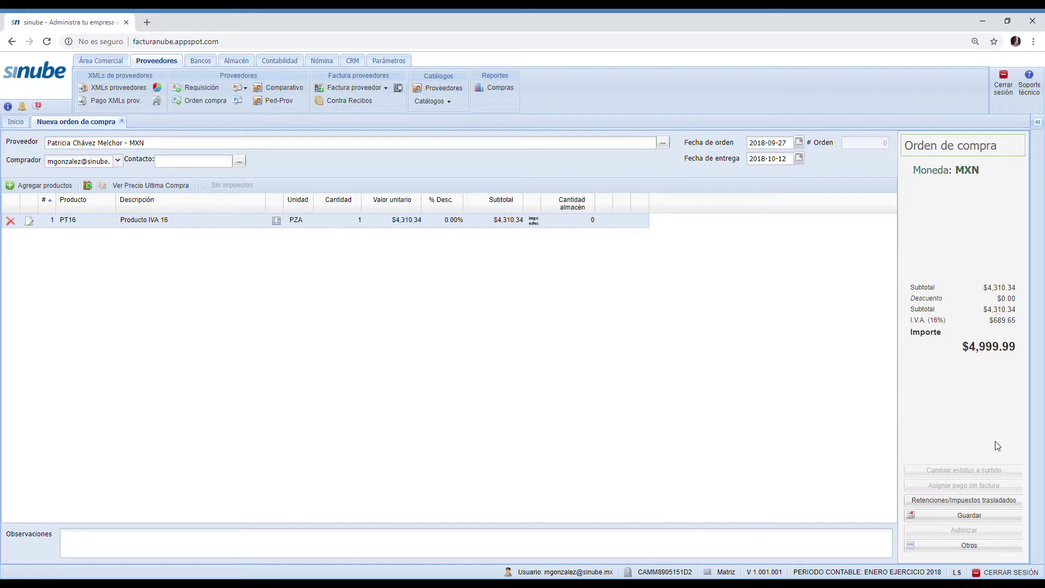
left_click(1010, 521)
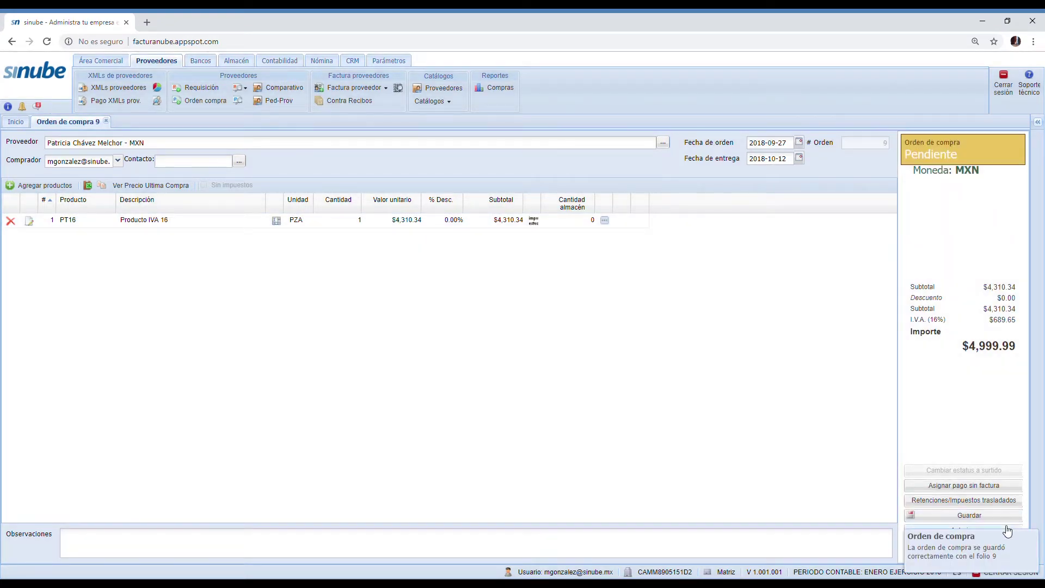
left_click(1007, 531)
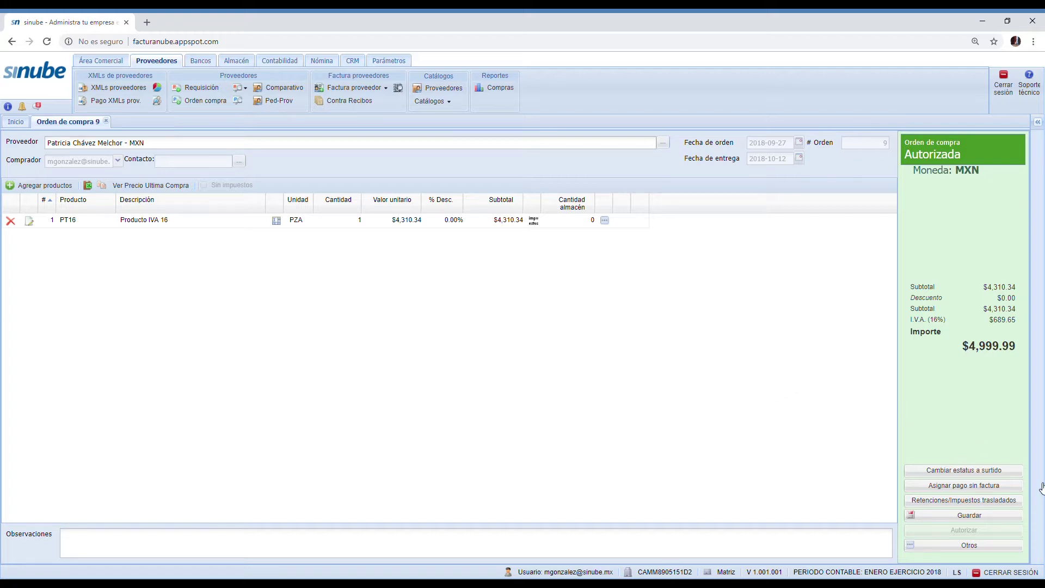
Assign a payment without invoice of 4999.99 to the order, with 27 September 2018 as the probable payment date.
left_click(1014, 492)
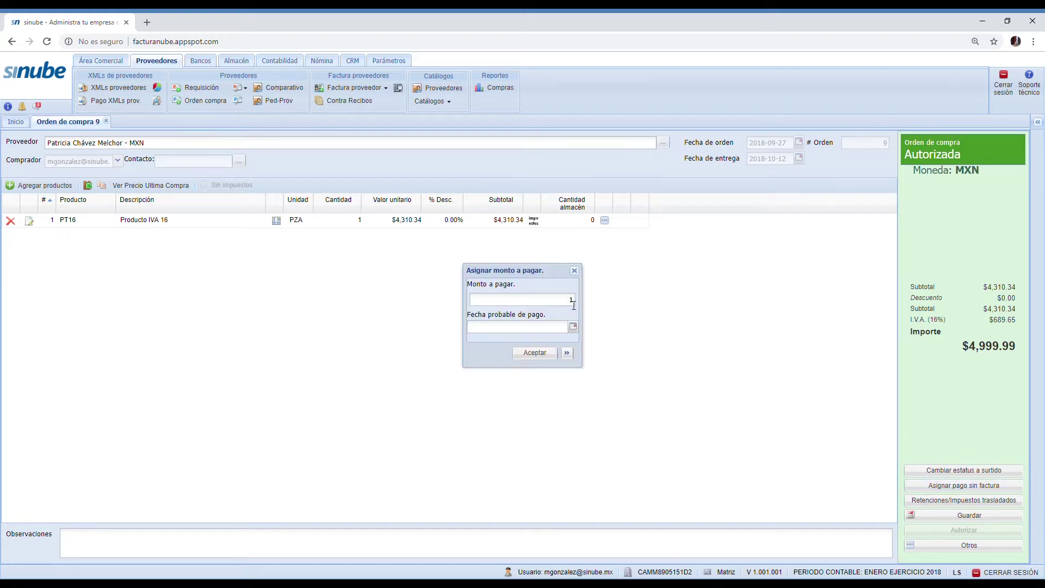
left_click(570, 300)
type("4999.99")
left_click(572, 327)
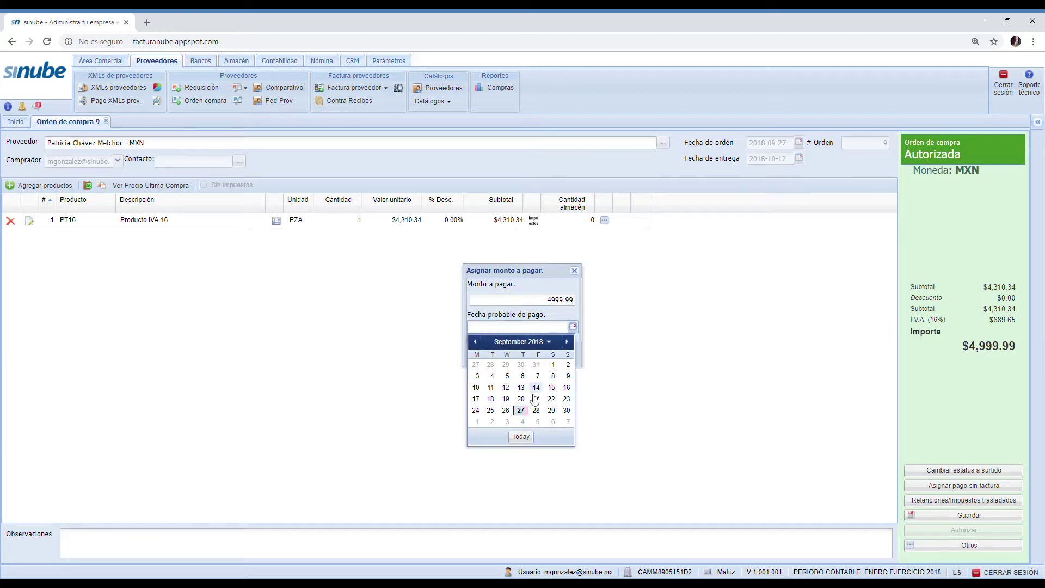
left_click(521, 410)
left_click(534, 354)
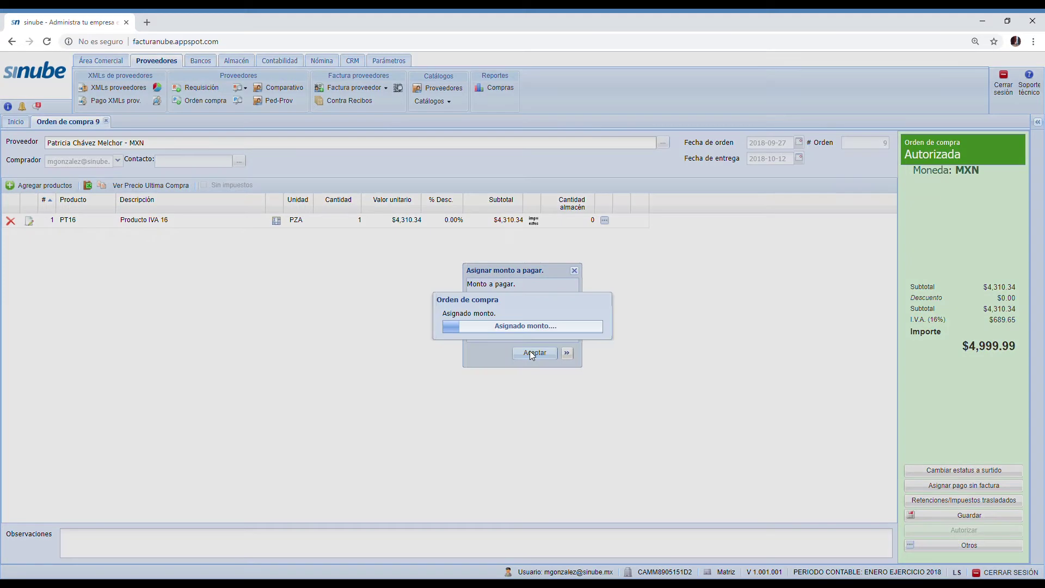
left_click(537, 341)
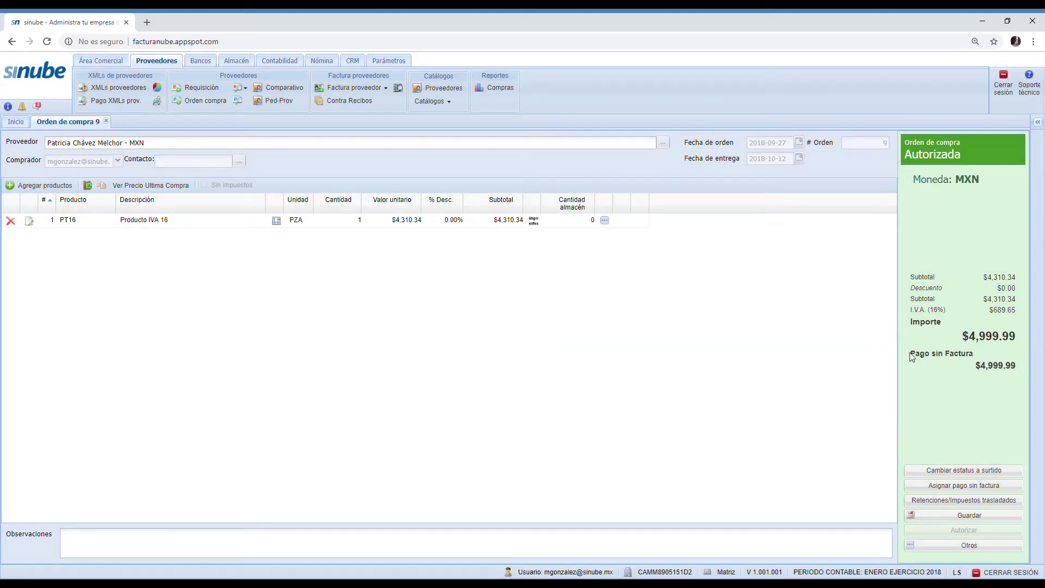
left_click_drag(911, 355, 1010, 365)
Search the purchase order list by the new order's folio and check its status, balance and amount payable without invoice.
left_click(241, 105)
left_click(55, 195)
type("9")
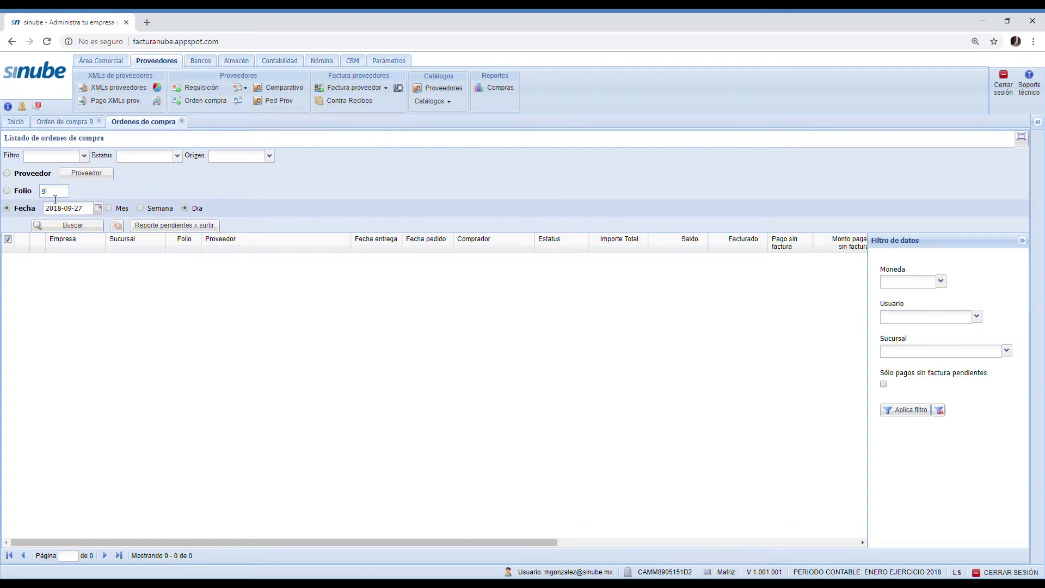
left_click(20, 191)
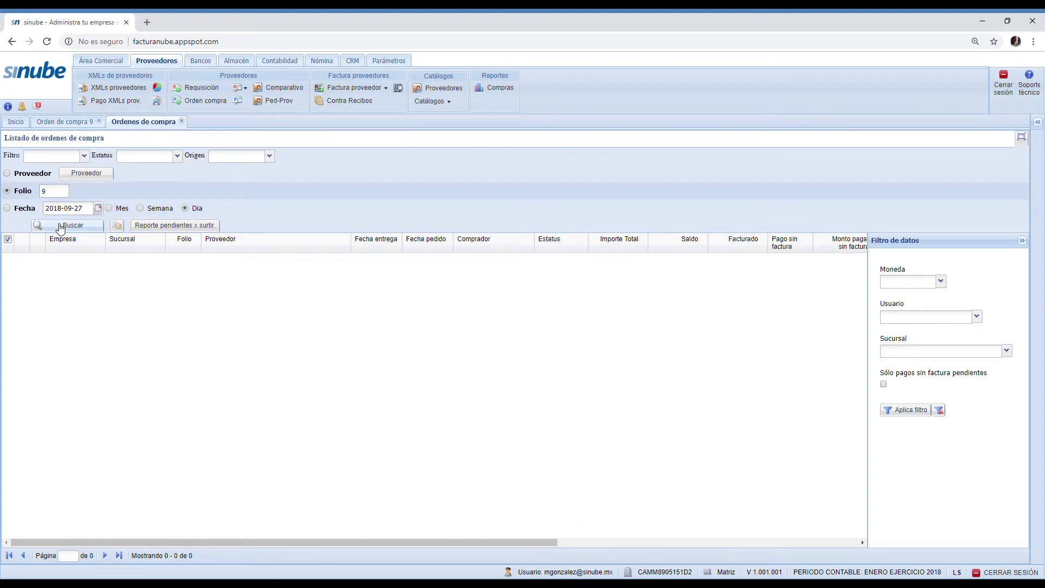
left_click(60, 225)
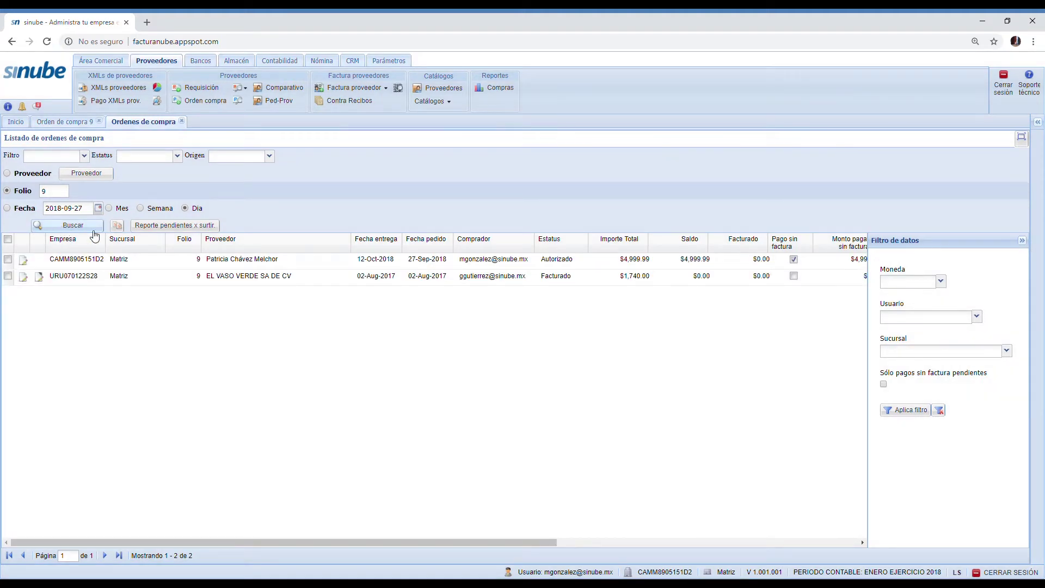
left_click(597, 259)
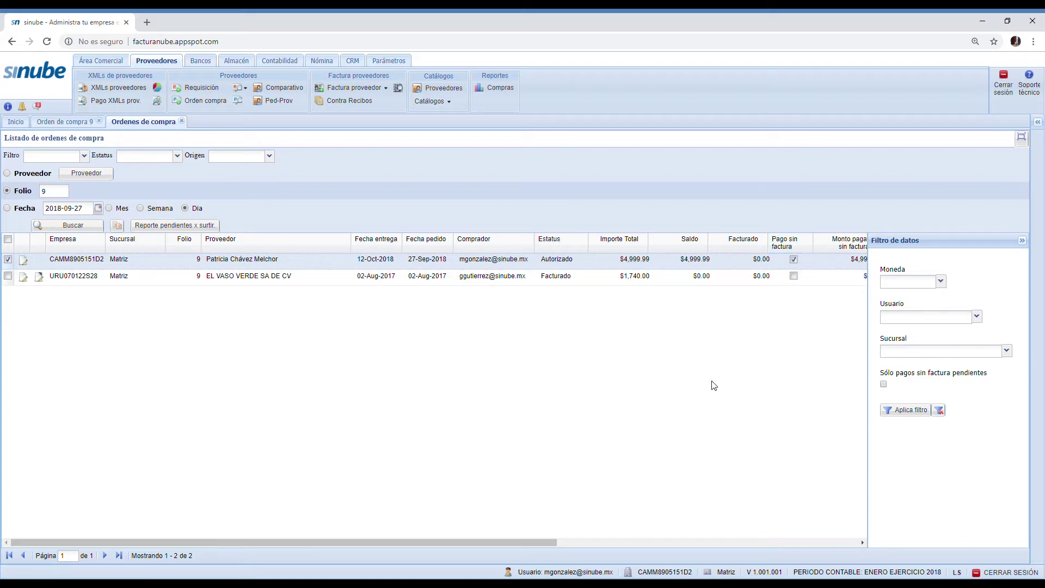
left_click_drag(499, 542, 571, 548)
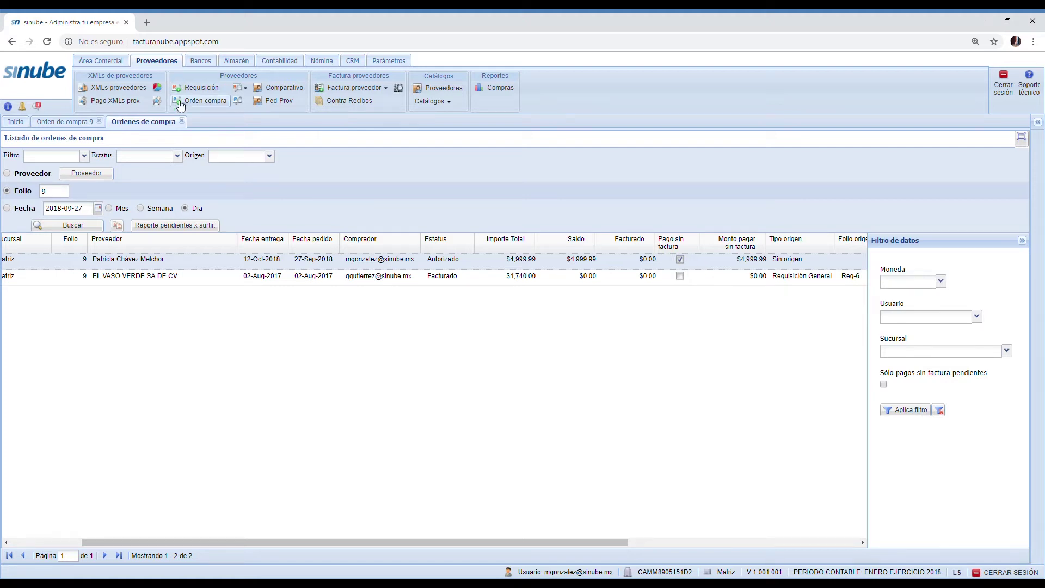
Run the supplier balance aging query in MXN for the new order's supplier only.
left_click(201, 68)
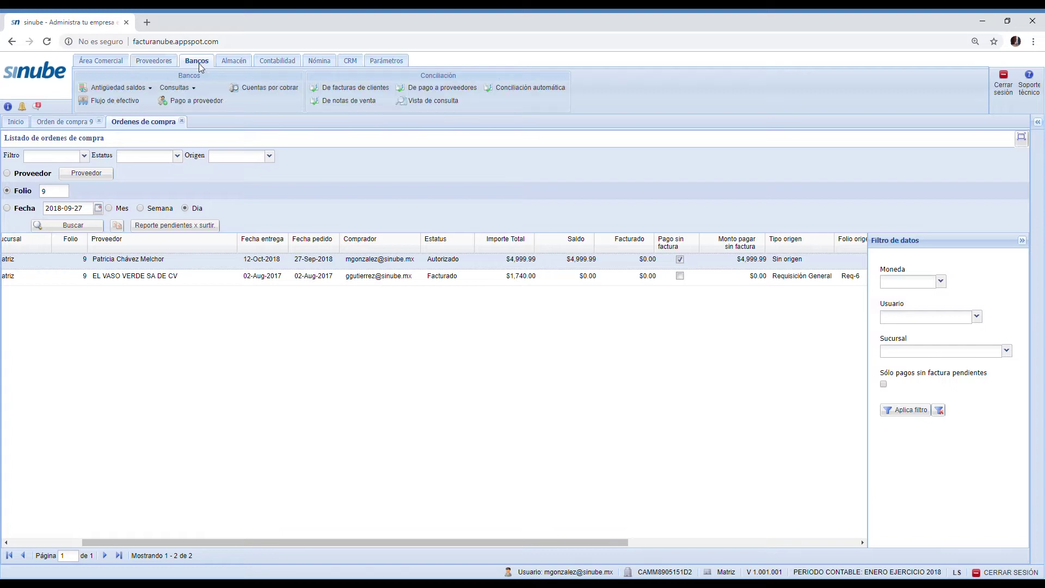
left_click(129, 90)
left_click(132, 104)
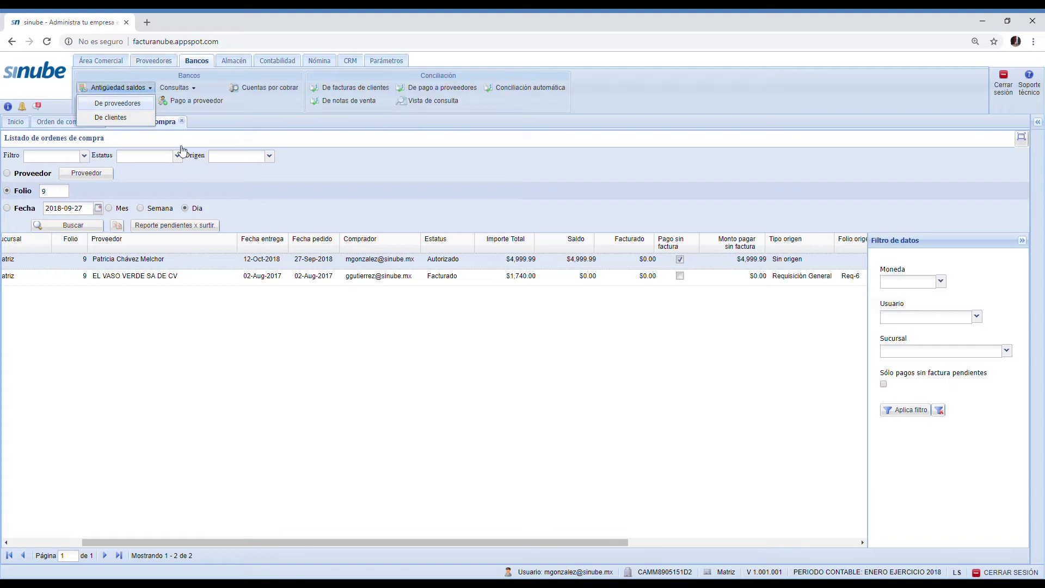
left_click(123, 154)
left_click(235, 155)
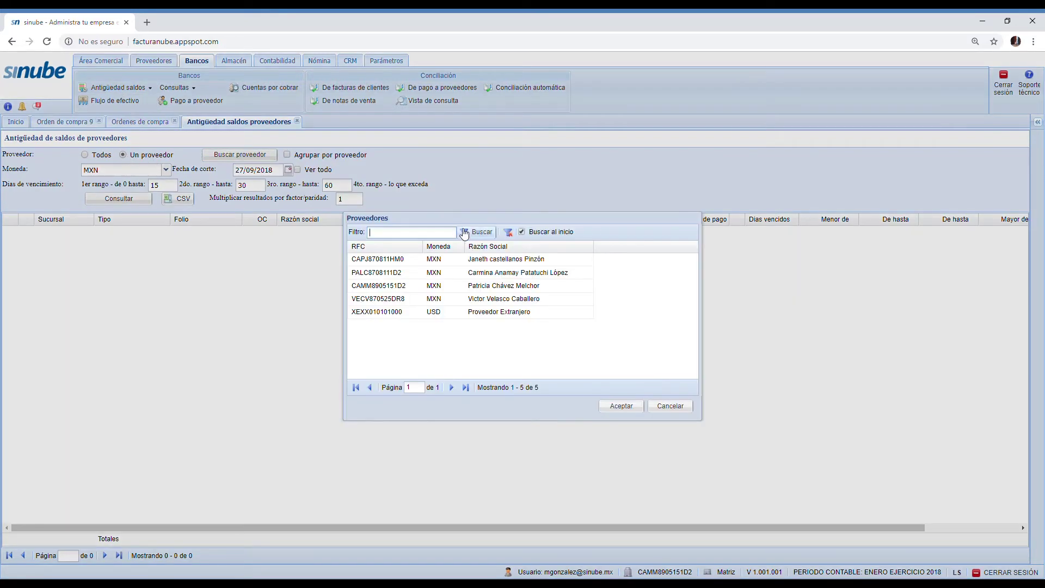
left_click(509, 286)
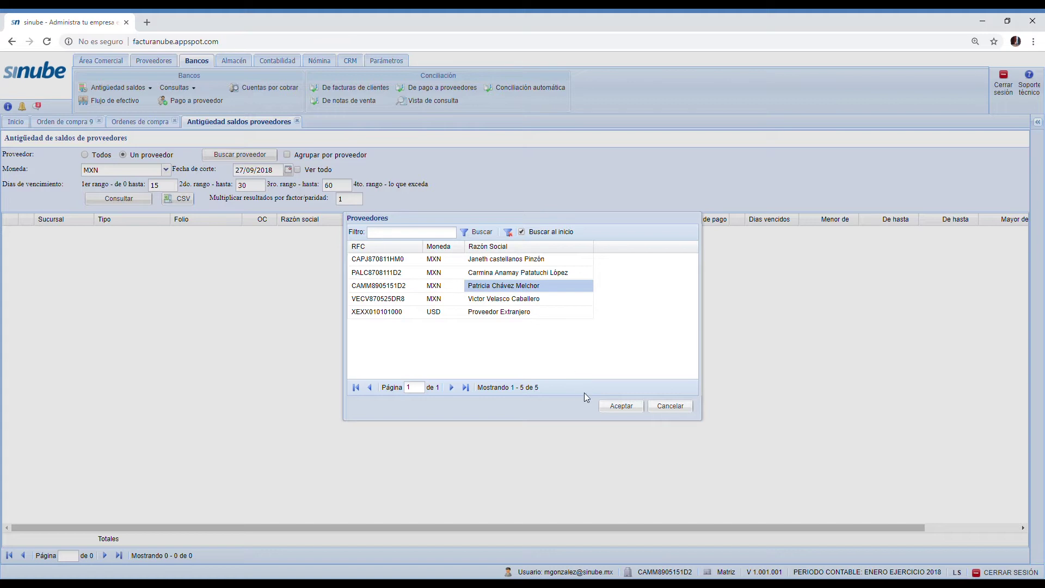
left_click(620, 406)
left_click(104, 198)
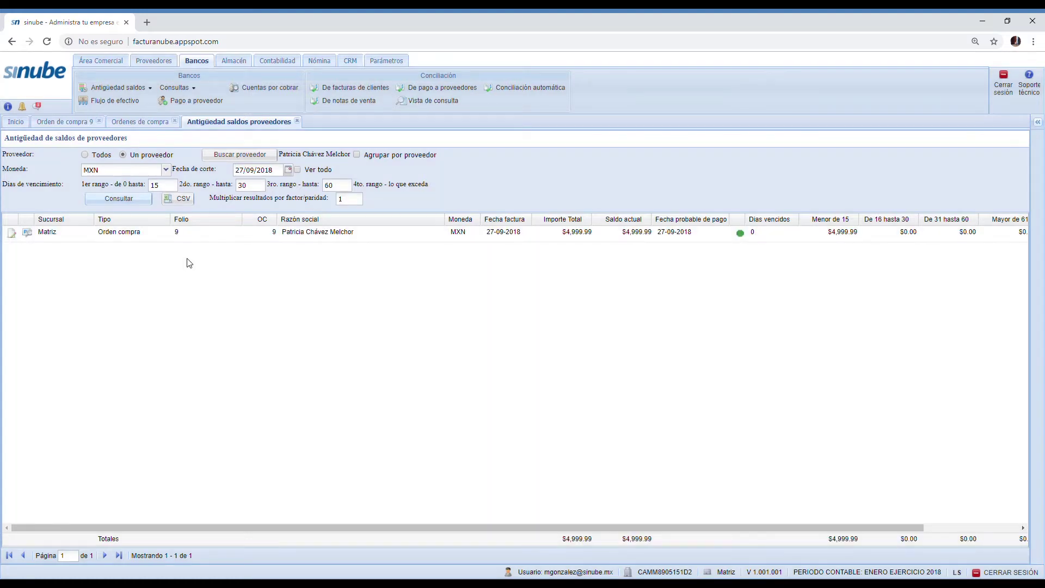
Authorize payment of the full 4,999.99 for the purchase order in the supplier balance aging and save the row.
left_click(202, 232)
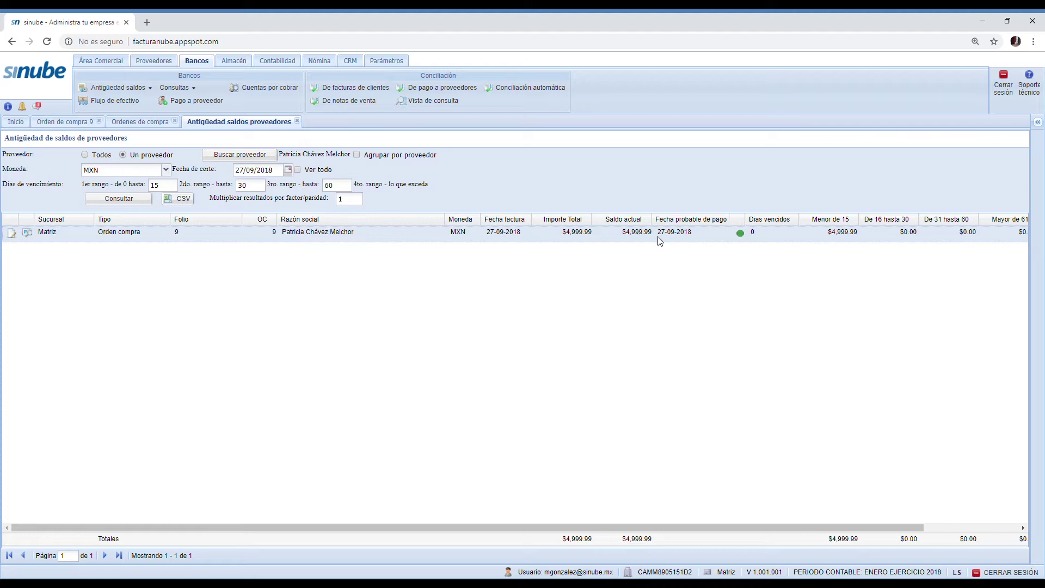
double_click(782, 234)
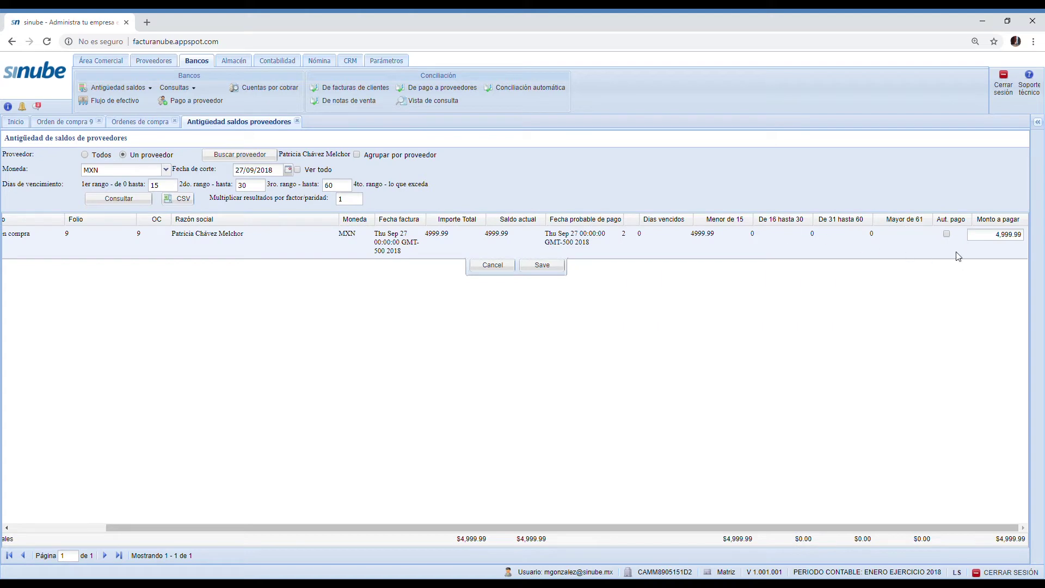
left_click(947, 236)
left_click(532, 271)
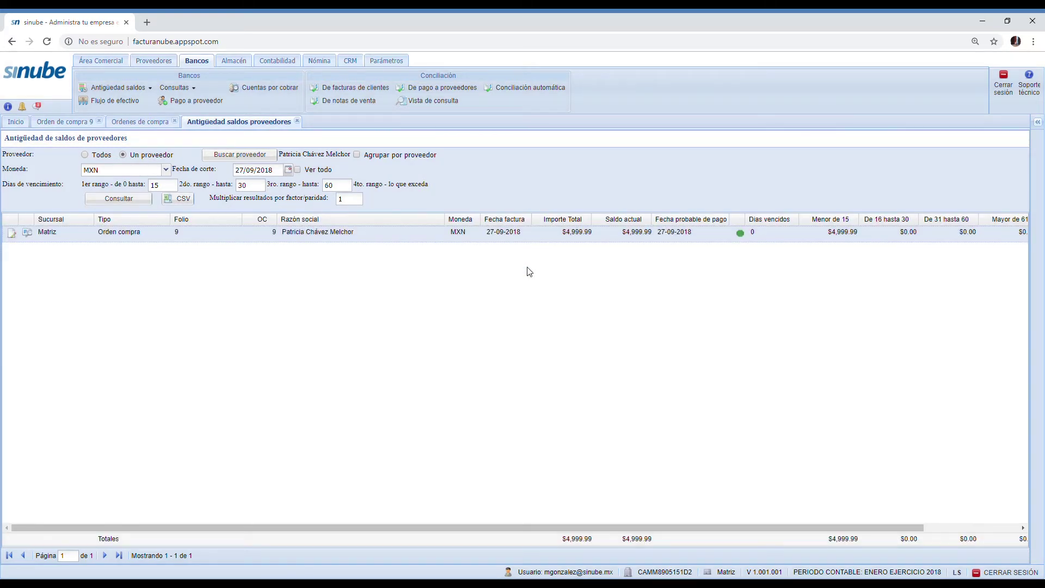
Start a new supplier payment for the order's supplier and set its date to 2018-09-27.
left_click(192, 101)
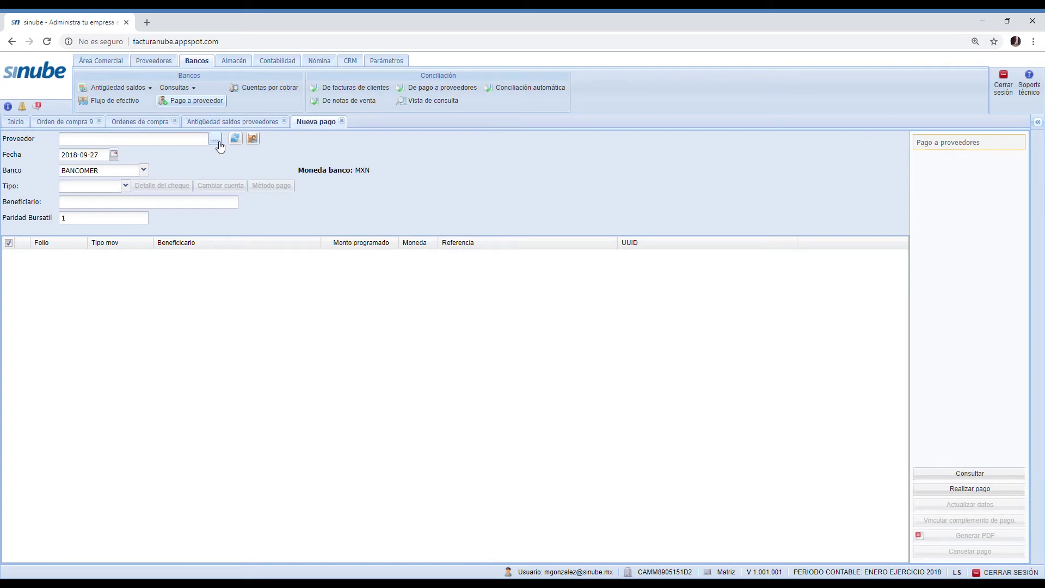
left_click(215, 139)
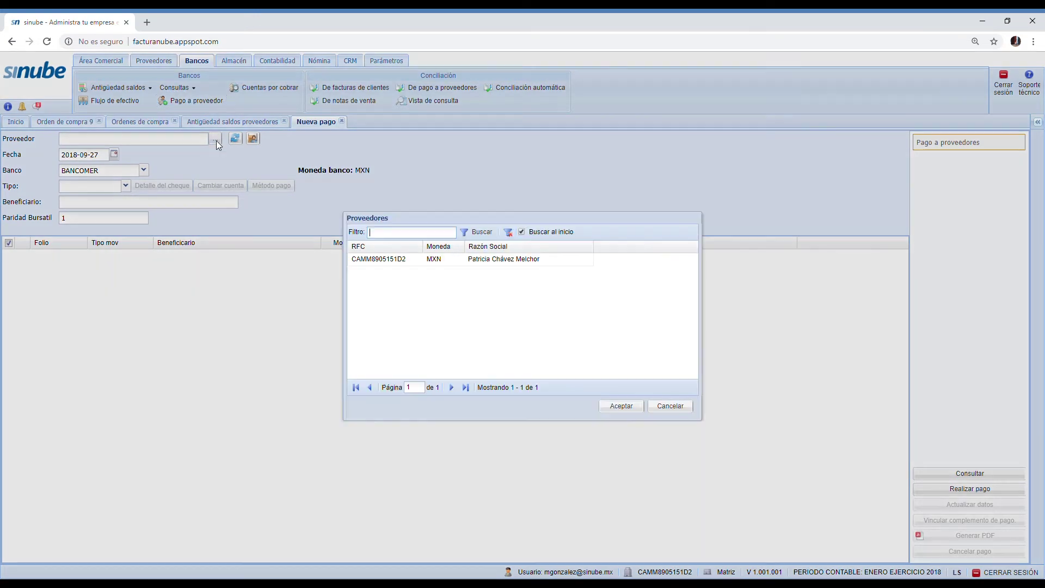
left_click(393, 261)
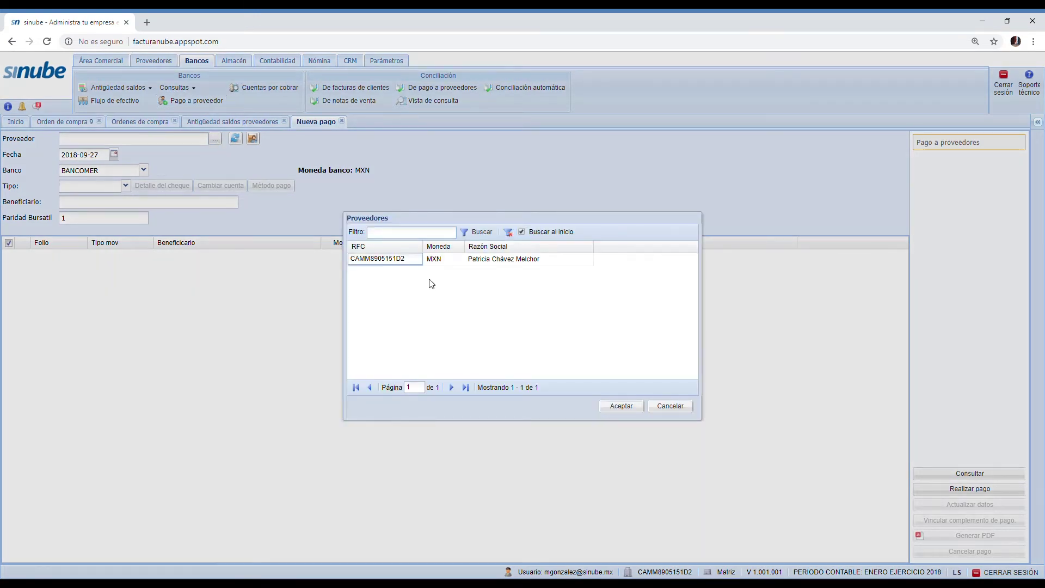
left_click(504, 259)
left_click(618, 412)
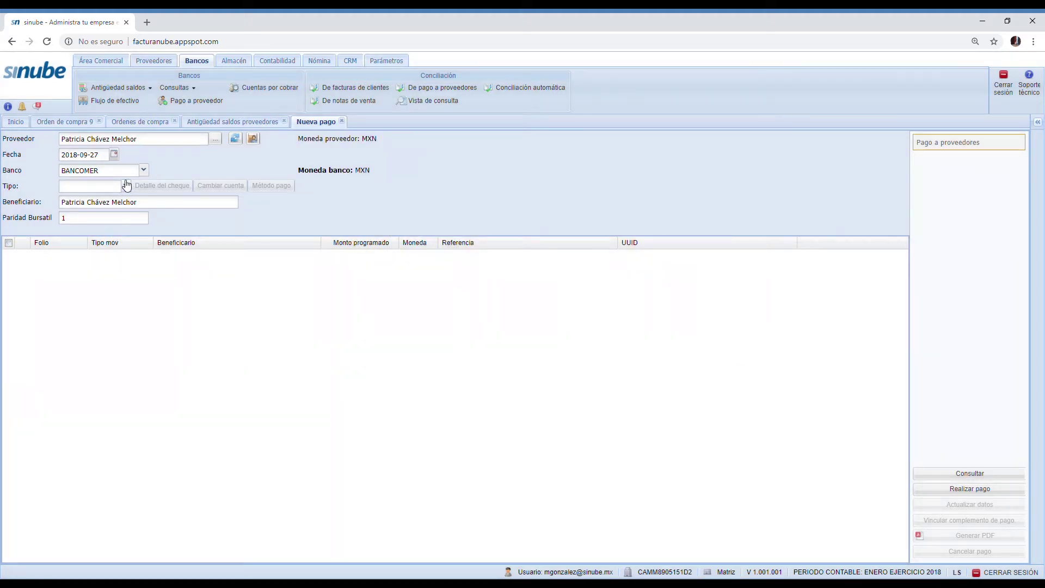
left_click(118, 156)
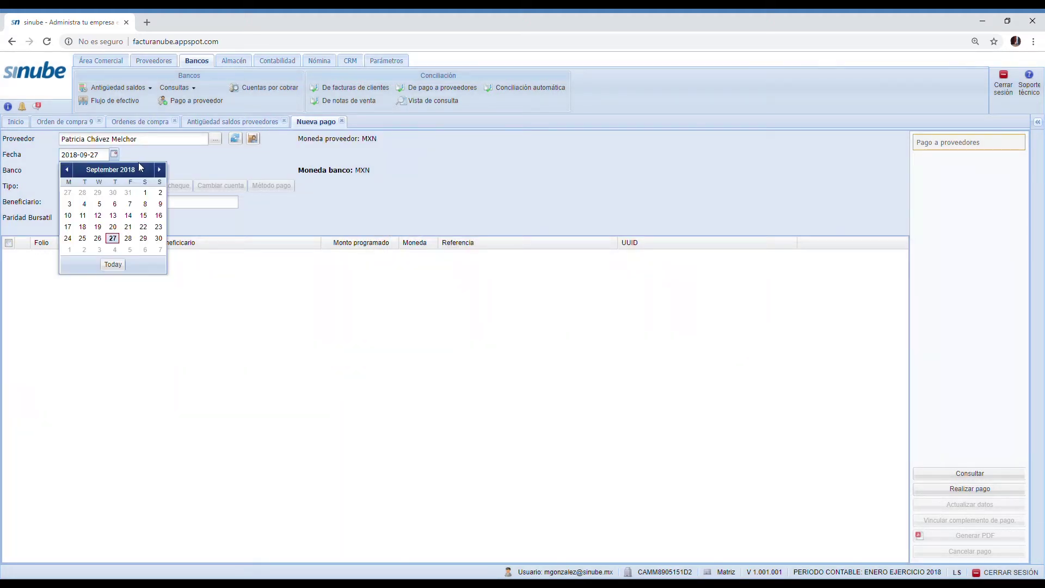
left_click(112, 235)
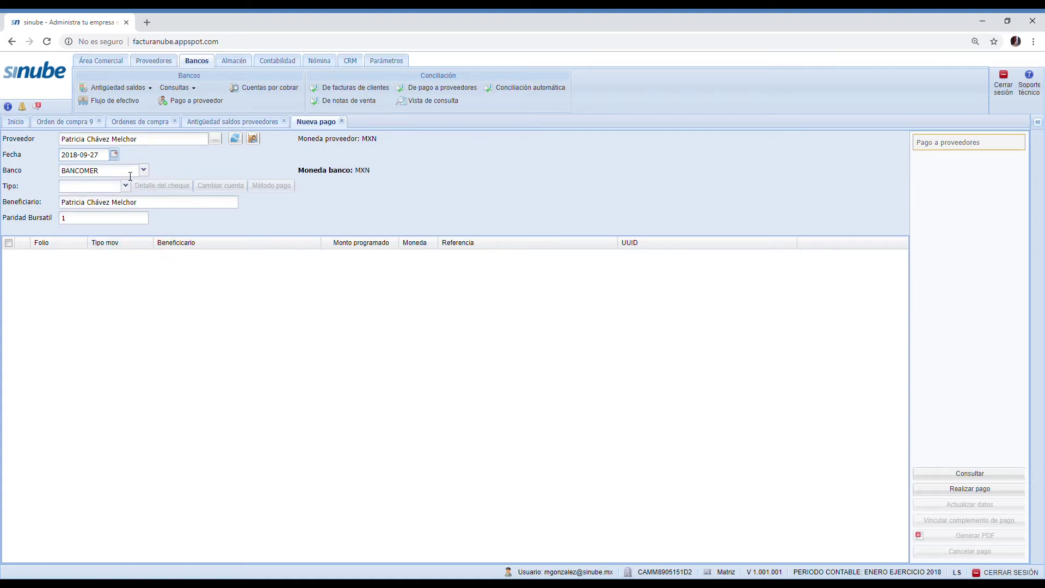
Set the supplier payment's type to Otro and confirm its SAT payment method.
left_click(125, 185)
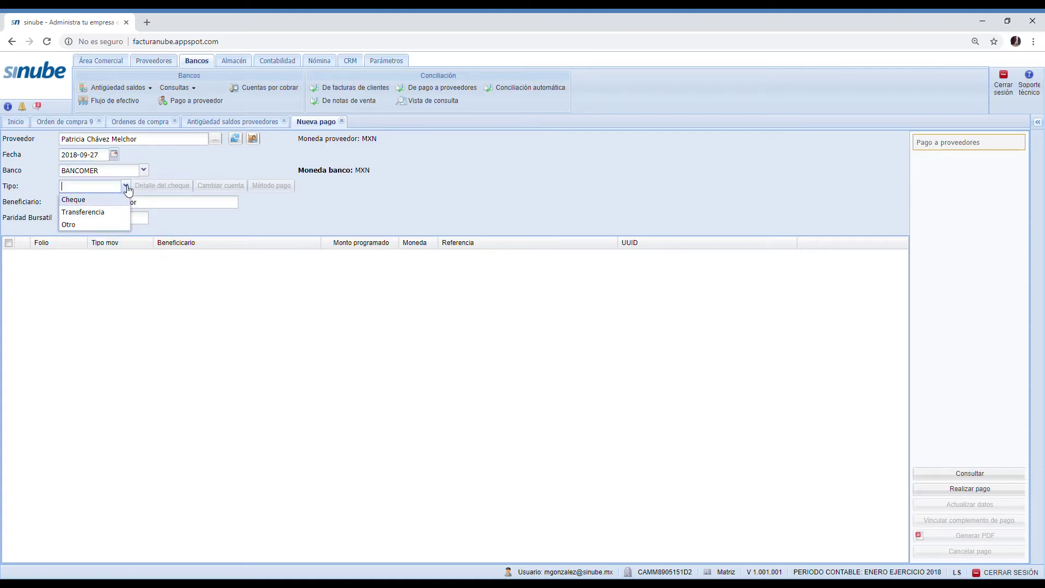
left_click(98, 225)
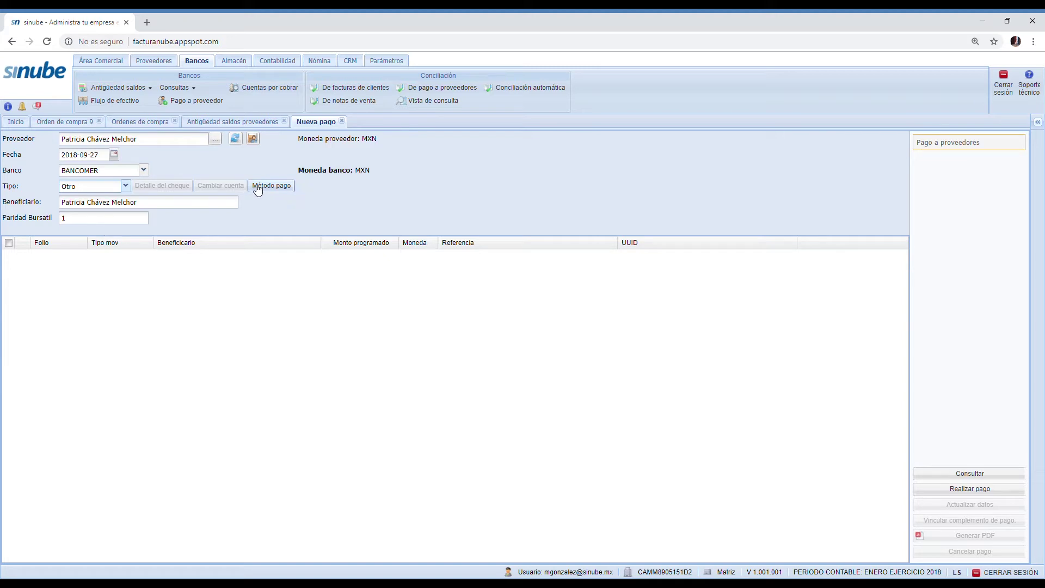
left_click(254, 185)
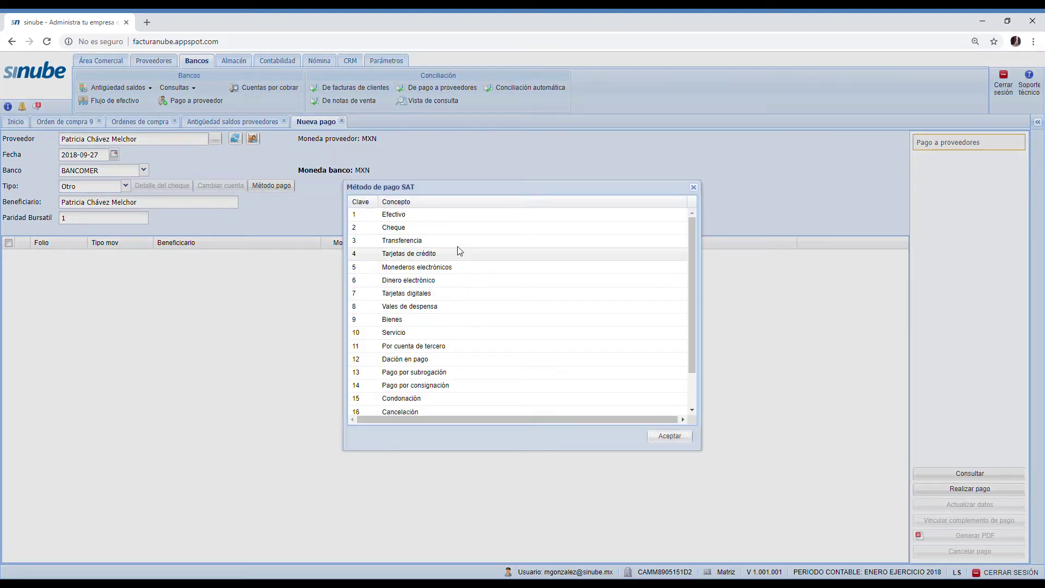
left_click(668, 435)
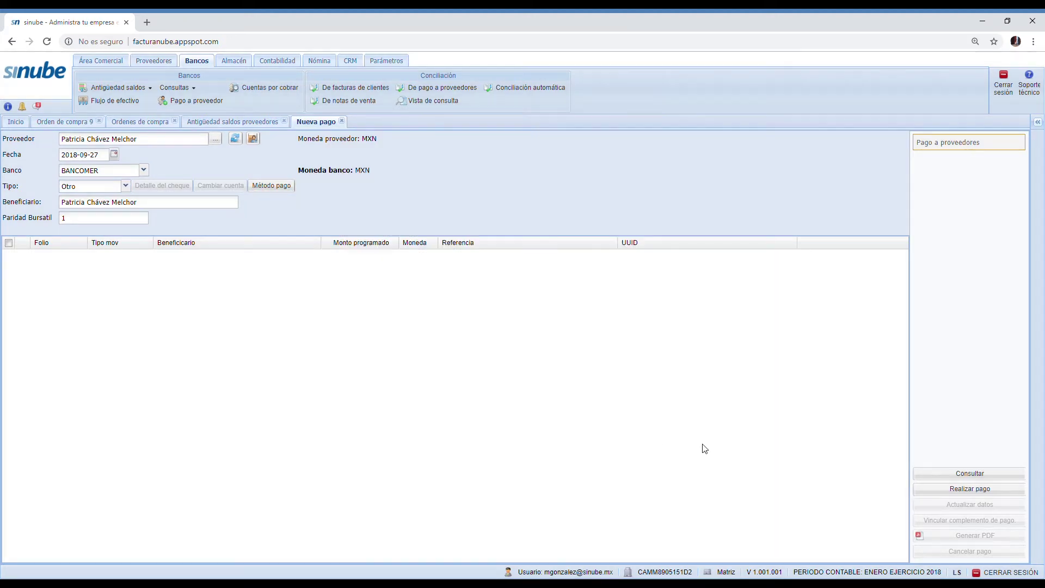
Query the supplier's authorized movements, select the 4,999.99 MXN purchase order and execute its payment.
left_click(947, 477)
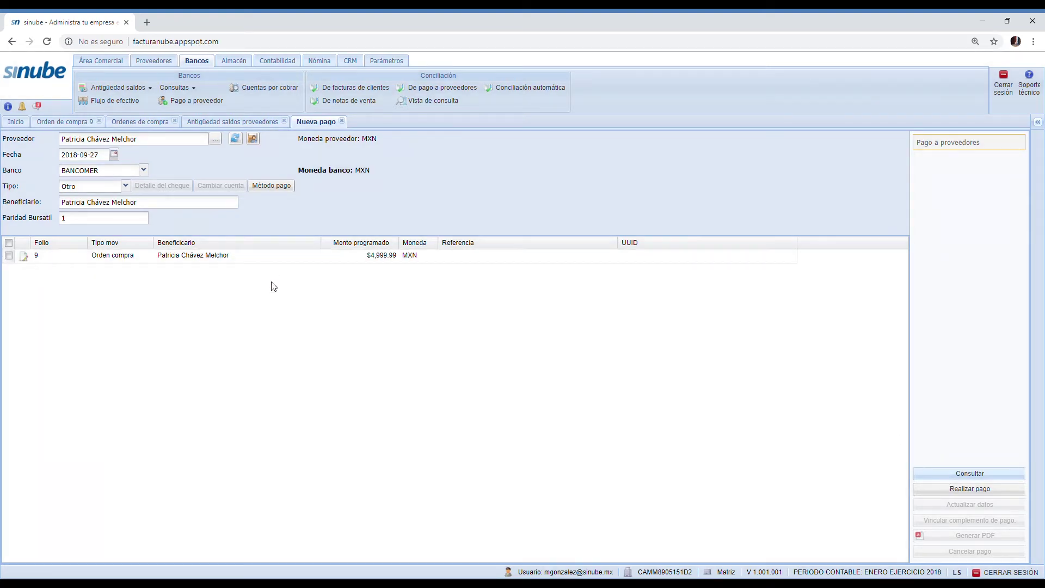
left_click(265, 259)
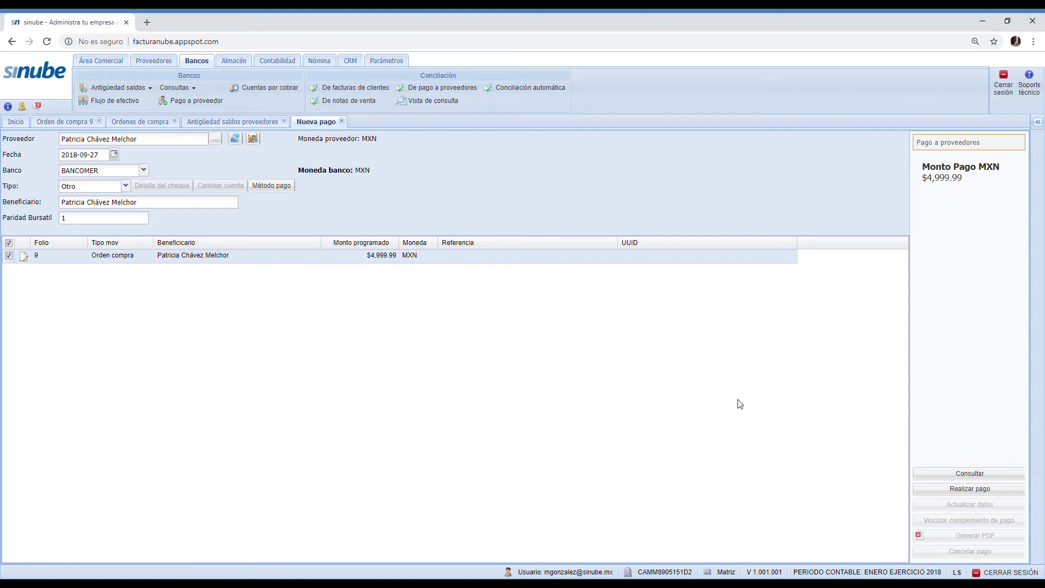
left_click(1007, 492)
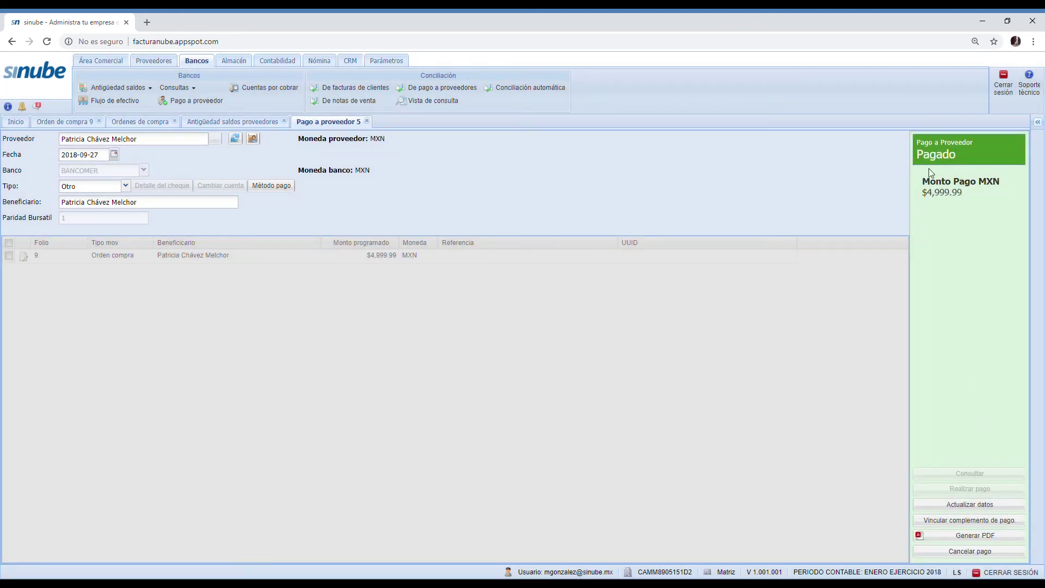
left_click_drag(915, 157, 971, 157)
Rerun the purchase order list search by the order's folio, check its status and balances, and open the order.
left_click(152, 121)
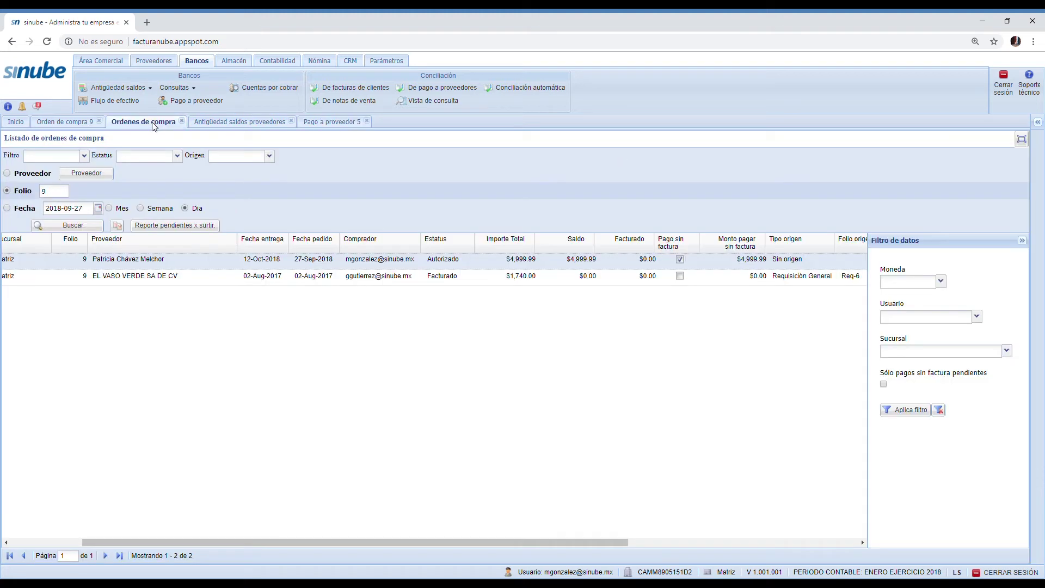
left_click(96, 226)
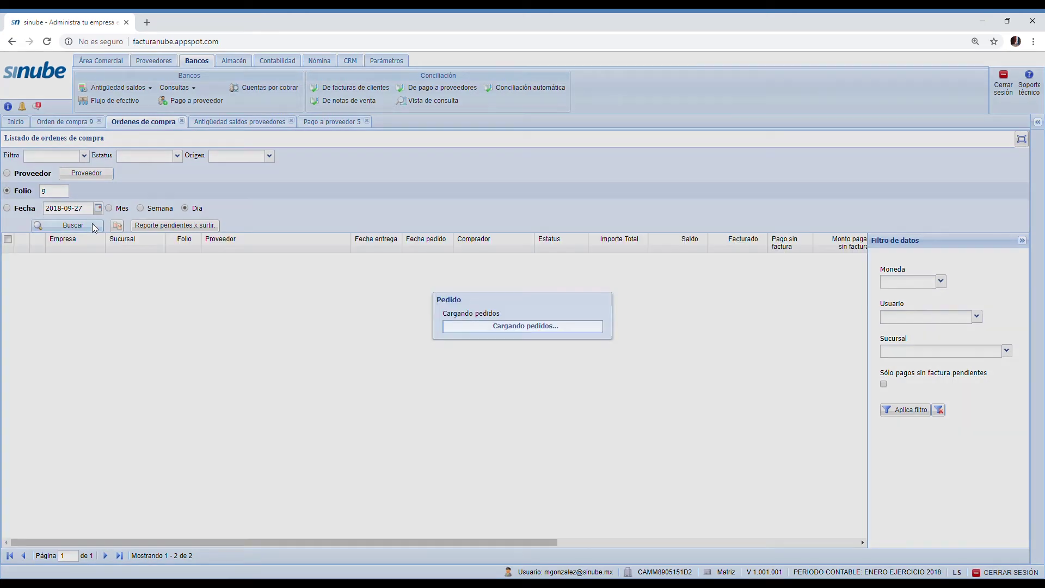
left_click(185, 262)
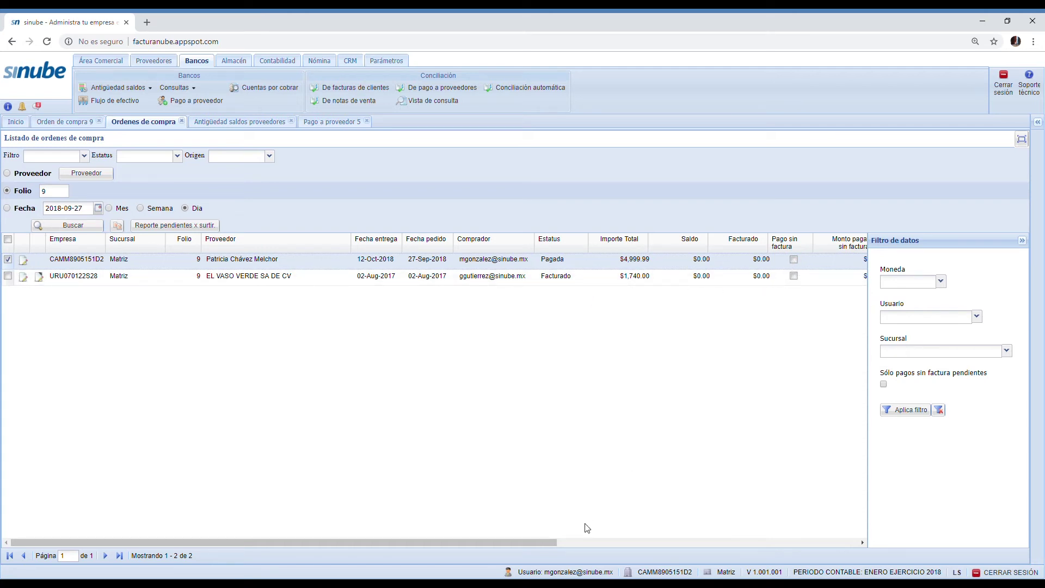
left_click_drag(540, 542, 579, 538)
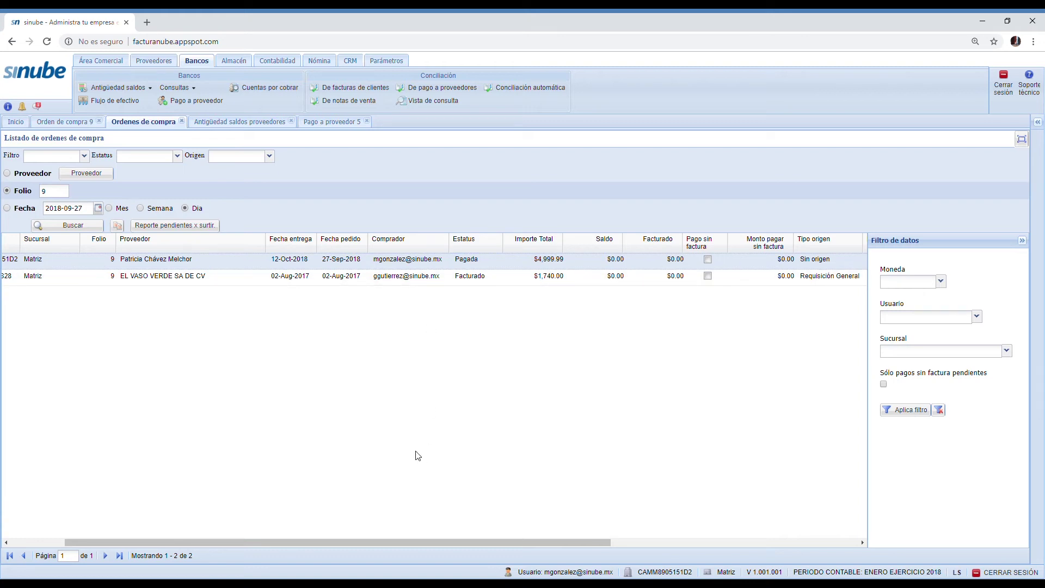
left_click_drag(395, 541, 335, 548)
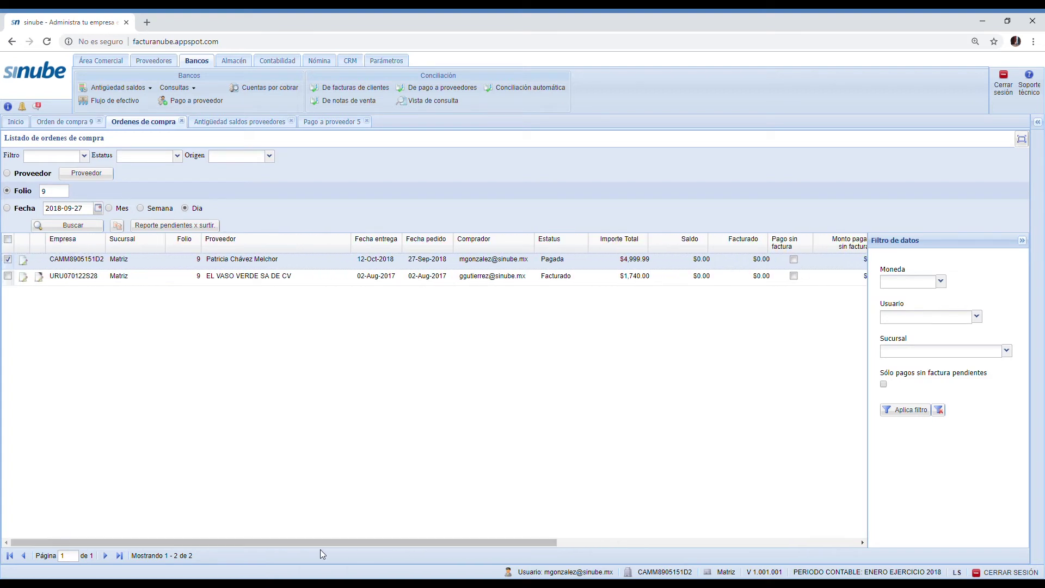
double_click(383, 266)
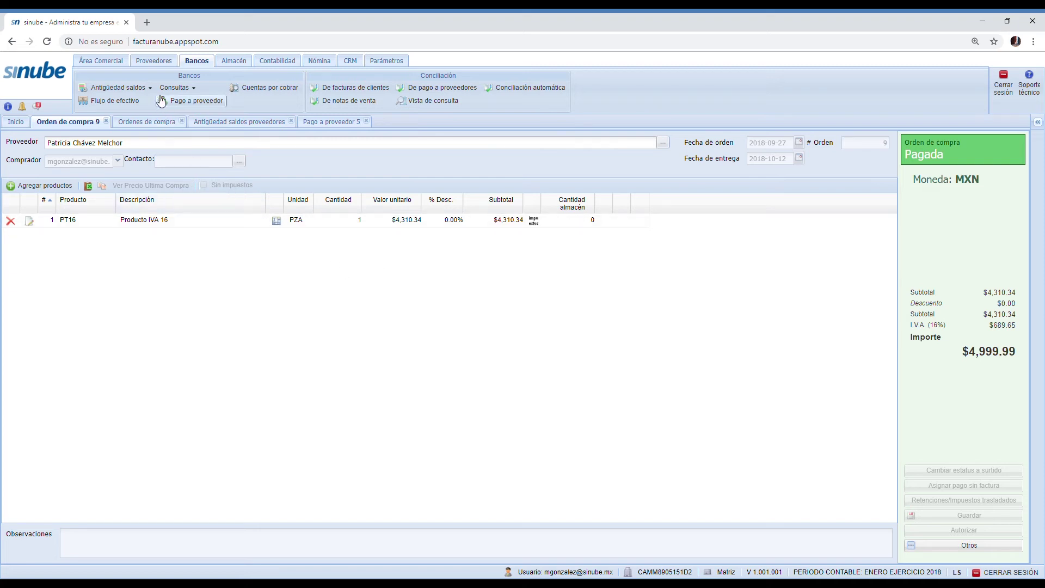
Search the supplier invoices loaded from XML for folio 223, series FACT, and select the invoice to check its status.
left_click(147, 64)
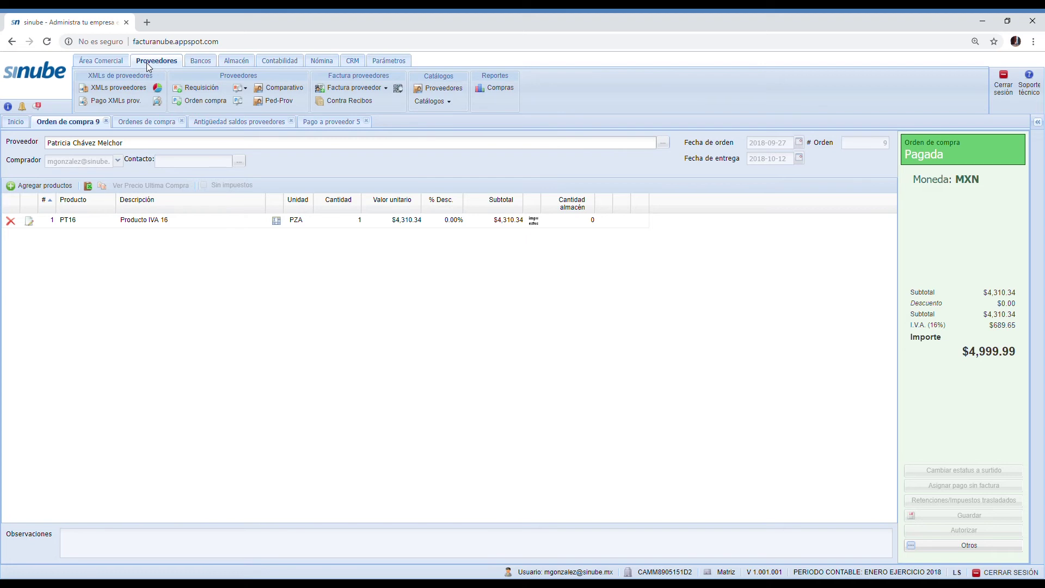
left_click(121, 88)
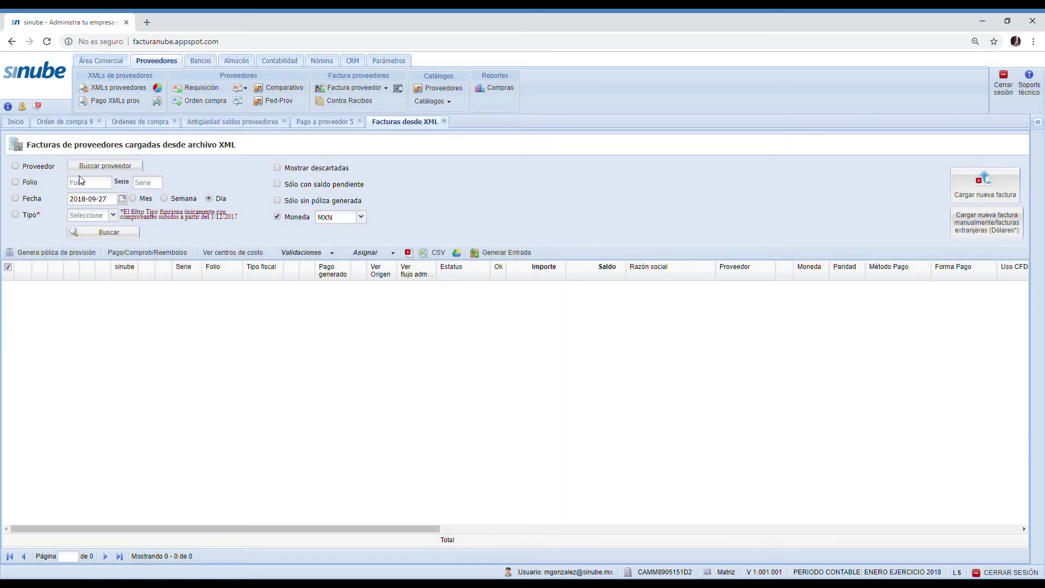
left_click(85, 183)
type("223")
left_click(141, 184)
type("F")
type("FAC")
left_click(15, 182)
left_click(104, 232)
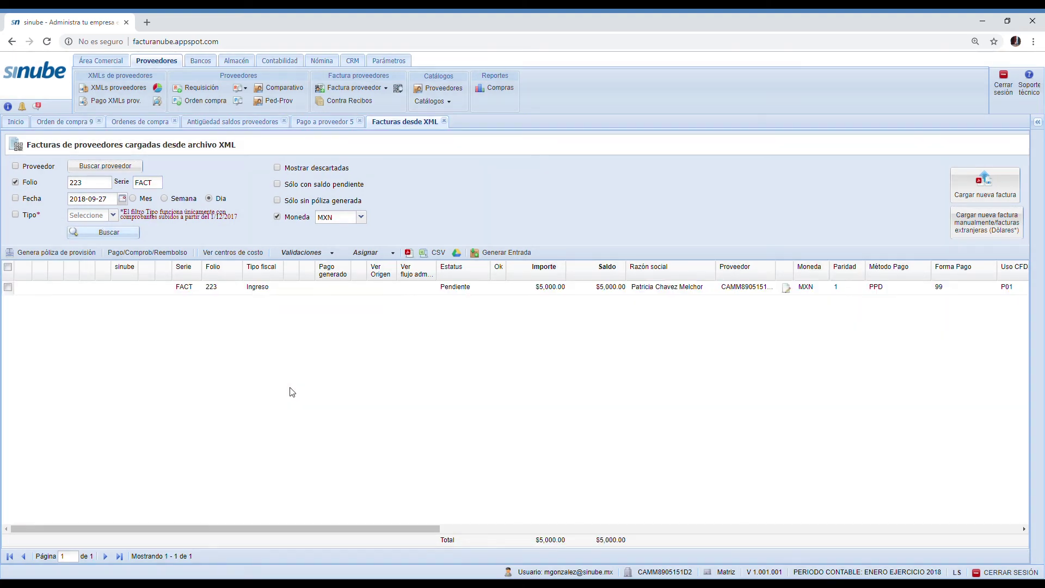
left_click(321, 292)
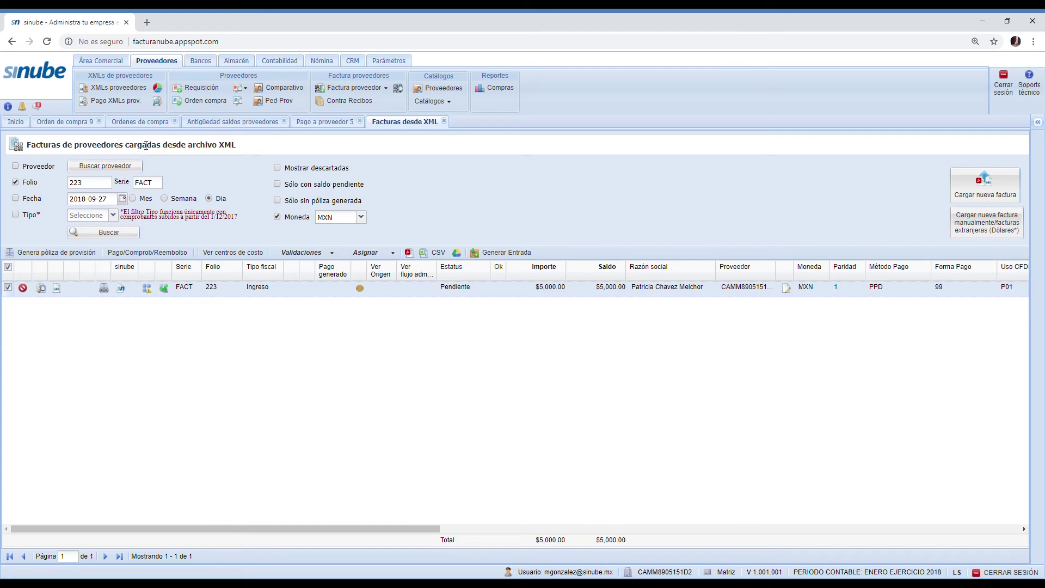
Link XML invoice FACT 223 to the BANCOMER payment without invoice on the paid purchase order.
left_click(71, 123)
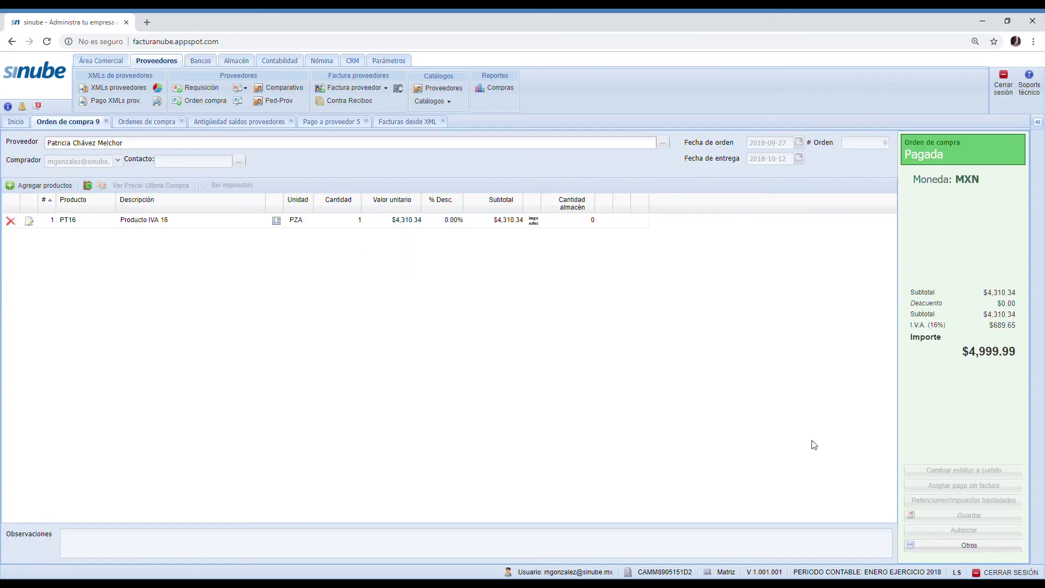
left_click(1018, 548)
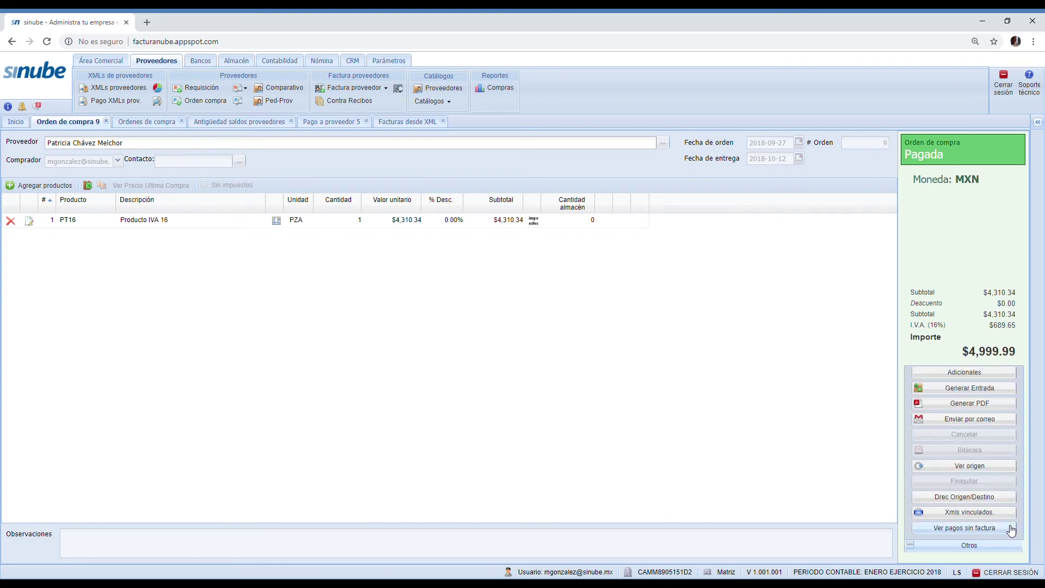
left_click(1010, 527)
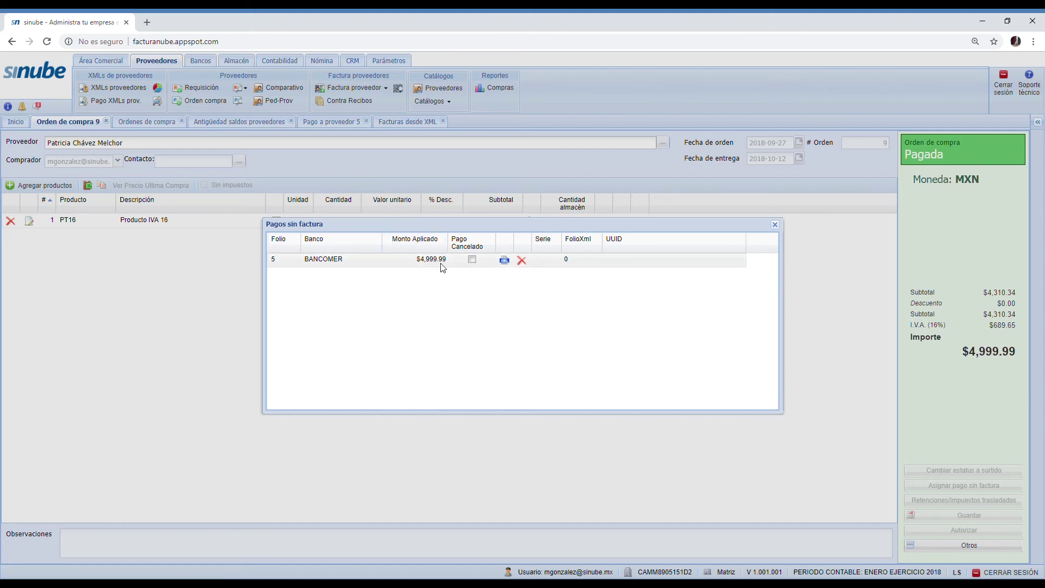
left_click(505, 261)
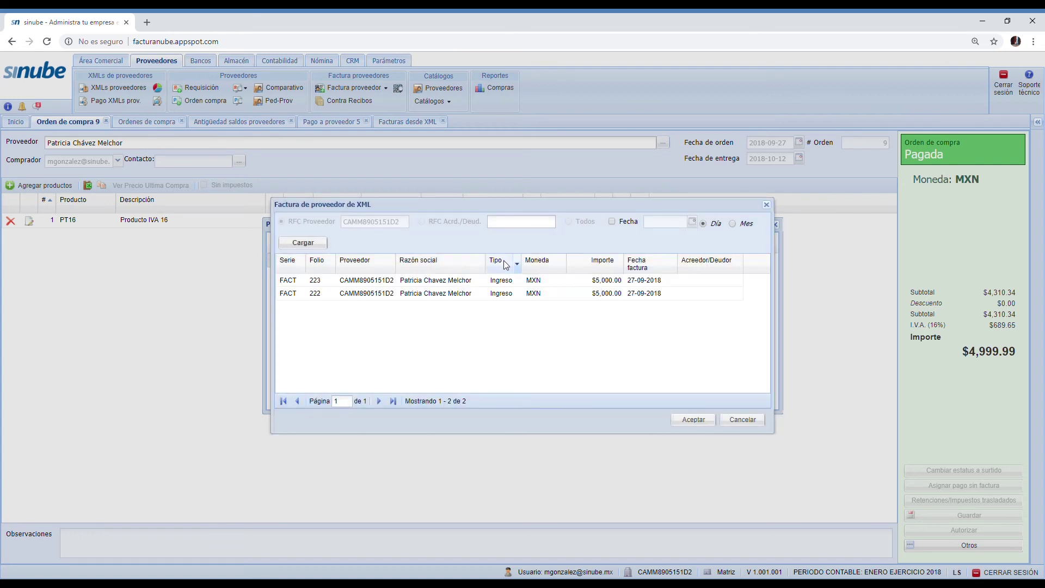
left_click(414, 280)
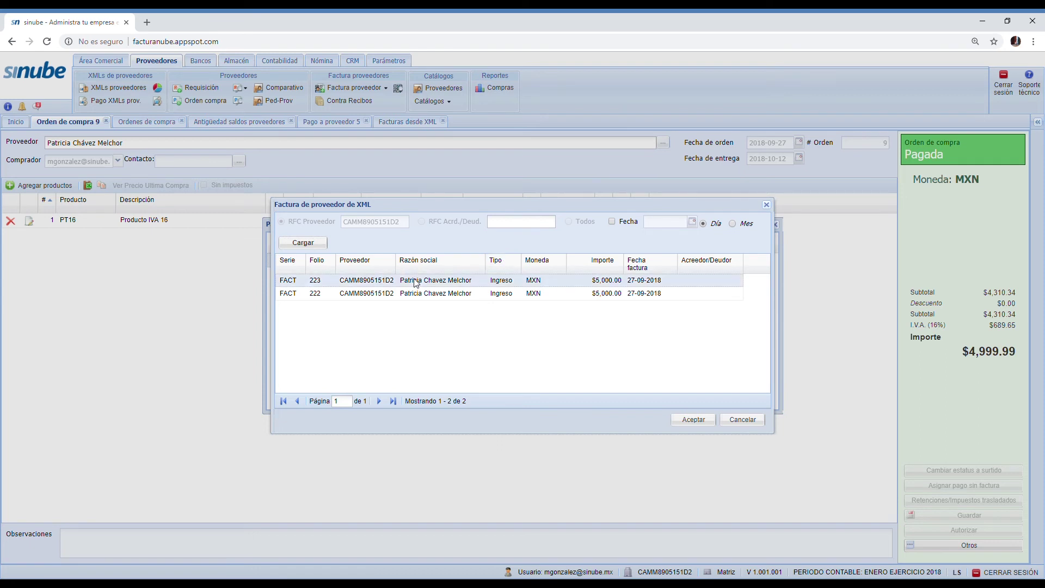
left_click(702, 419)
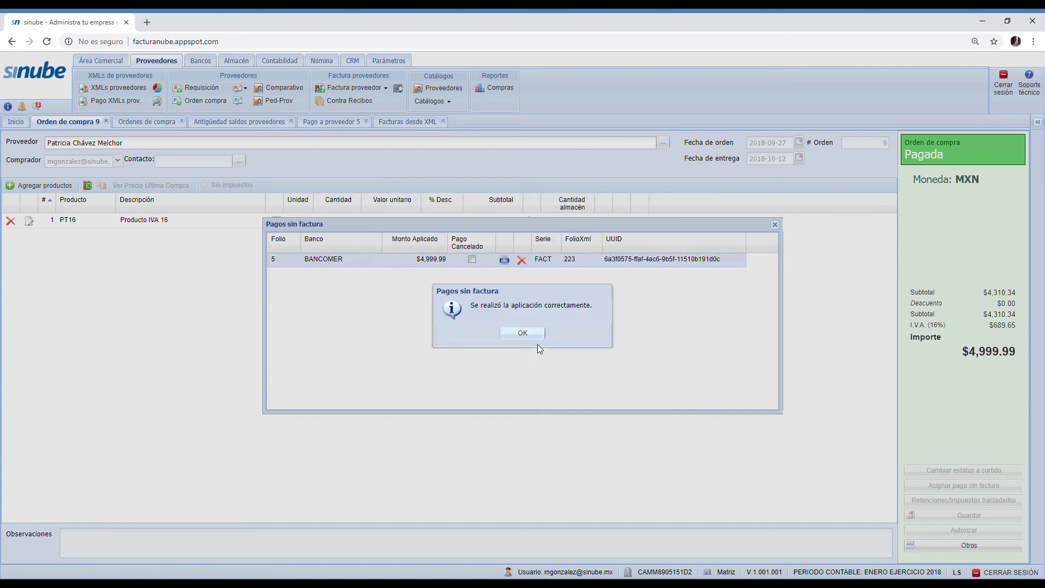
left_click(536, 335)
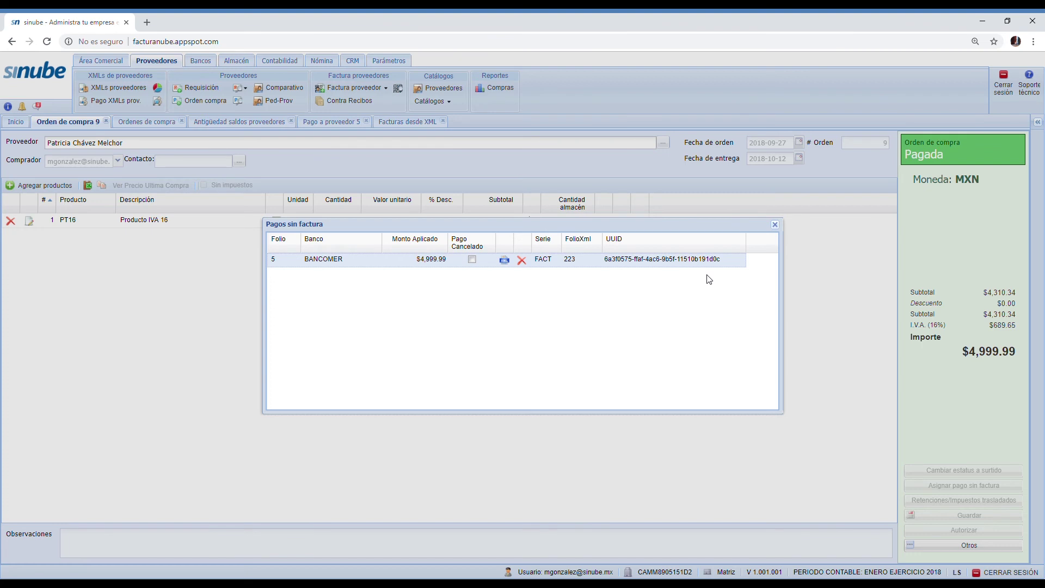
left_click(775, 224)
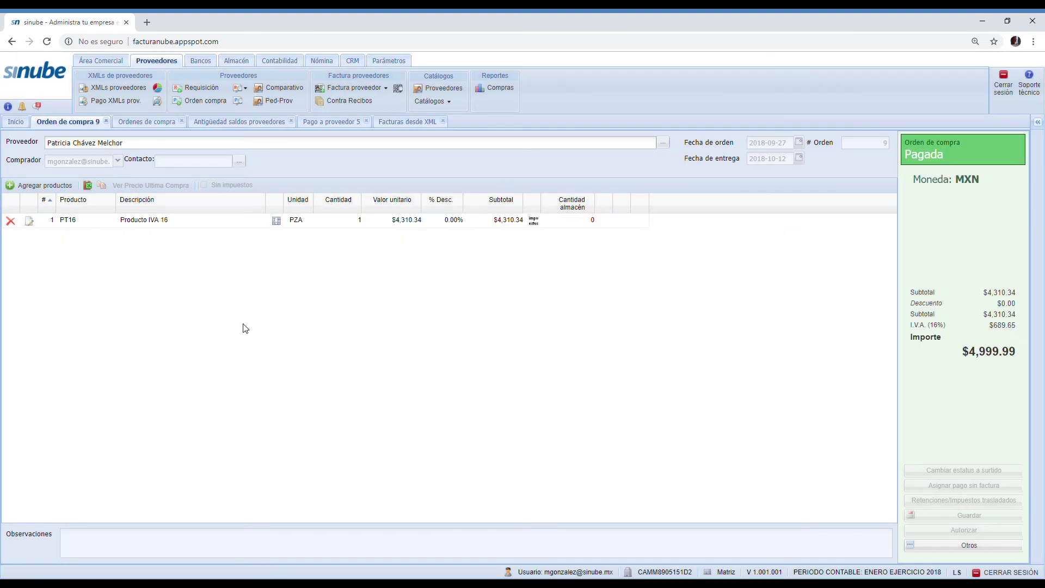
Search the purchase order list by the date 2018-09-27 for the day.
left_click(132, 126)
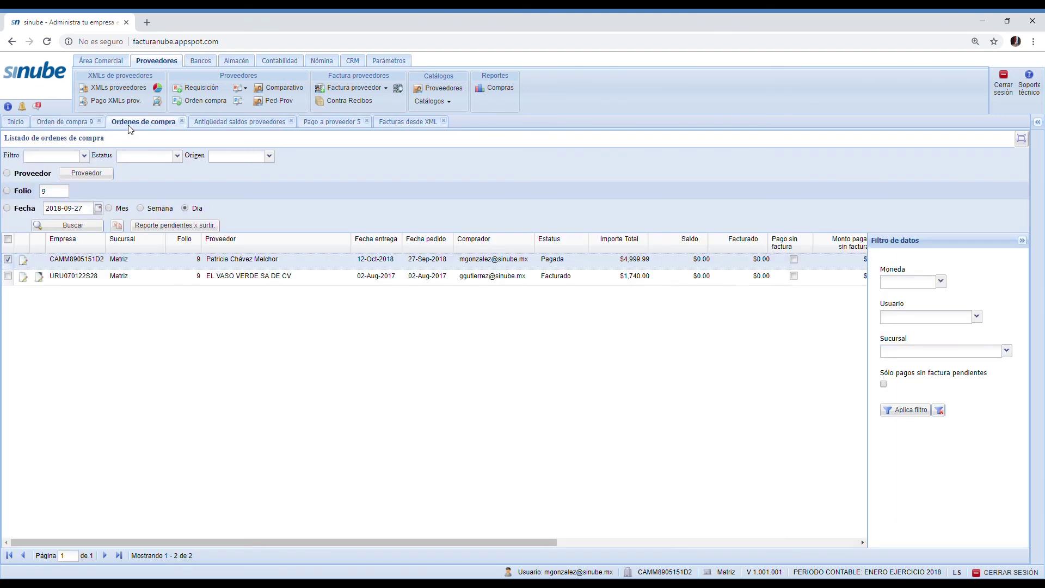
left_click(70, 225)
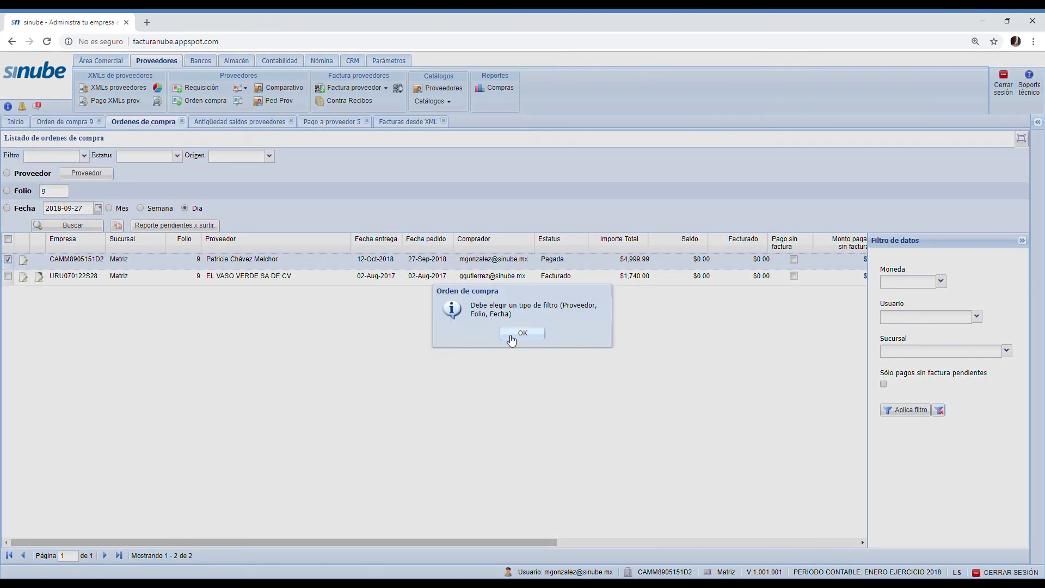
left_click(521, 333)
left_click(7, 209)
left_click(50, 227)
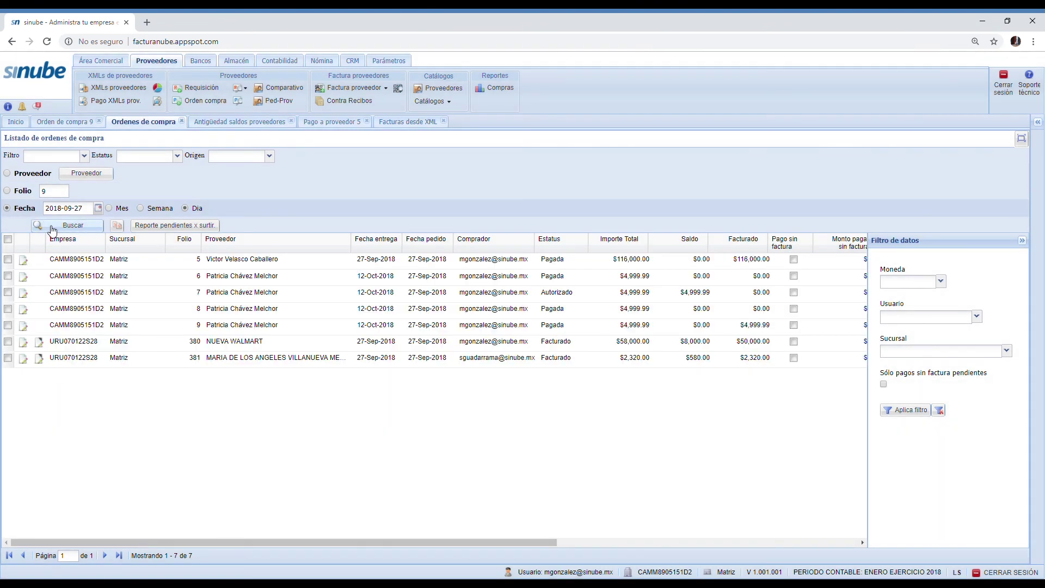
Filter the purchase order list by the order's folio again and select its row to check the invoiced amount.
left_click(7, 190)
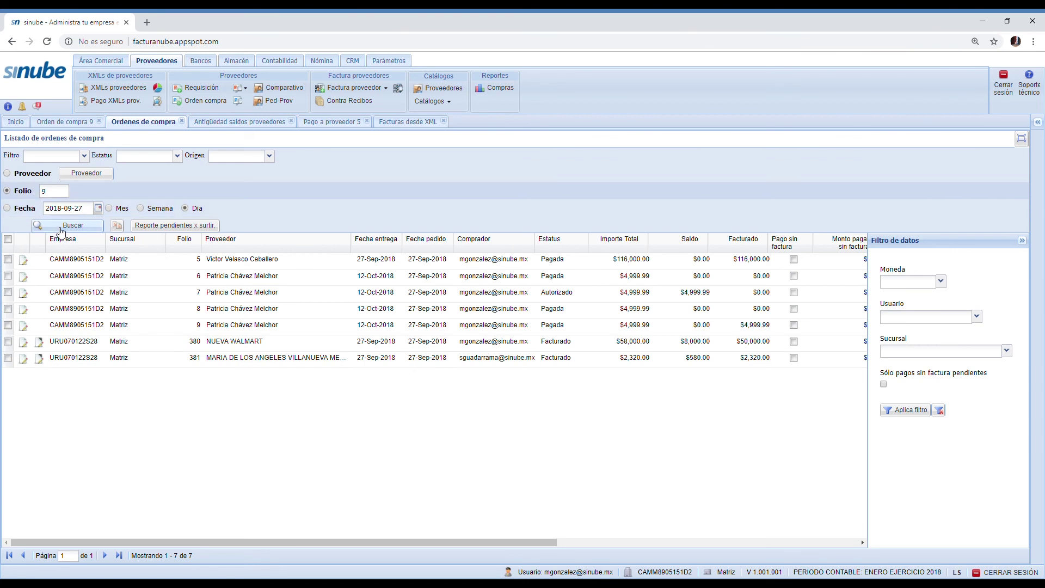
left_click(61, 226)
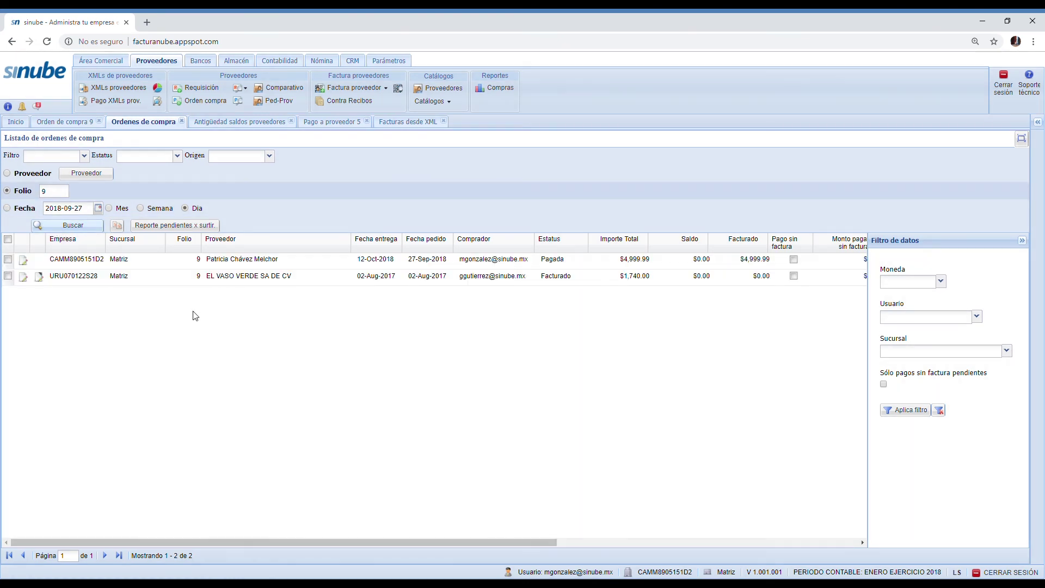
left_click(194, 263)
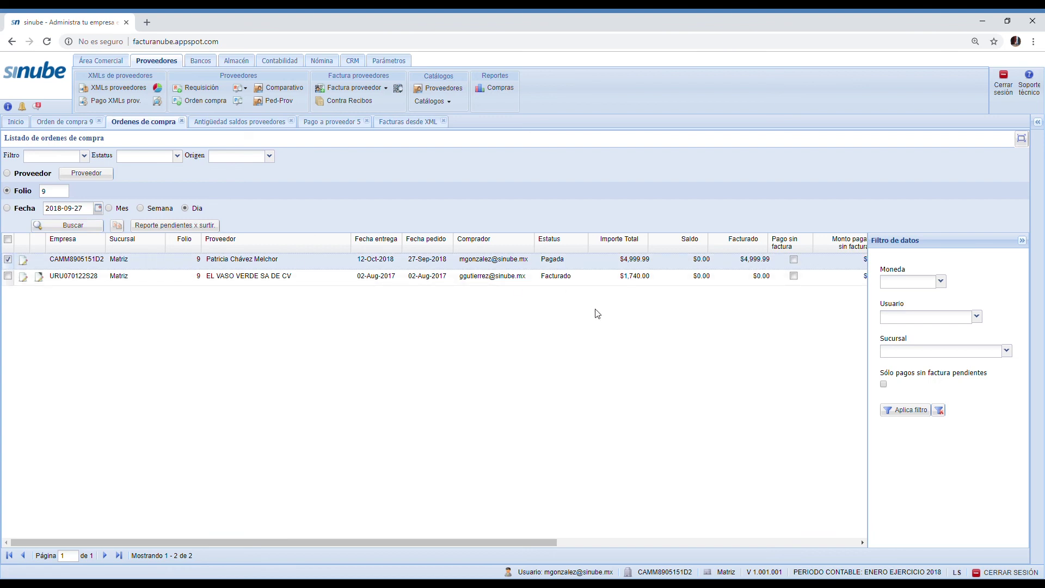